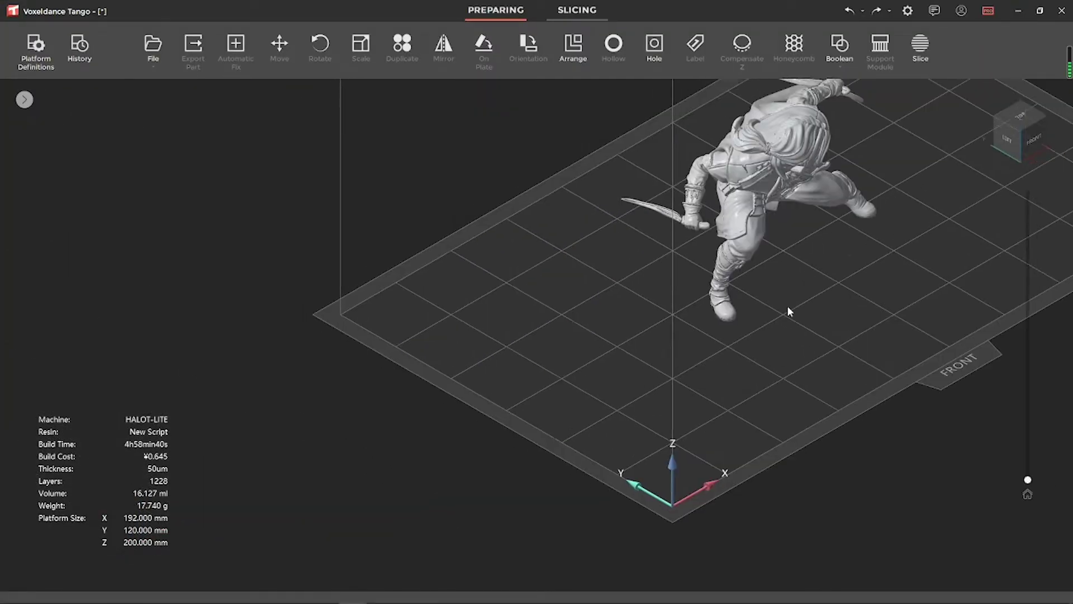
Step: Switch to the view cube's Top view to look straight down on the figurine and HALOT-LITE plate
click(993, 134)
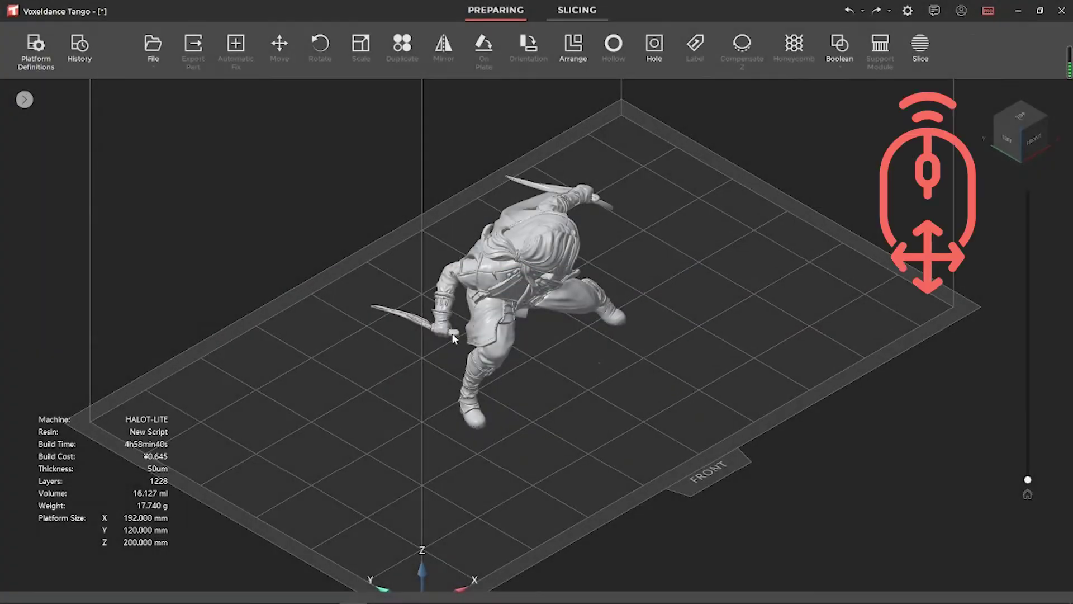
Step: Pan the plate and figurine left, right and toward the upper left, then re-centre with F2
middle_drag(453, 338, 503, 337)
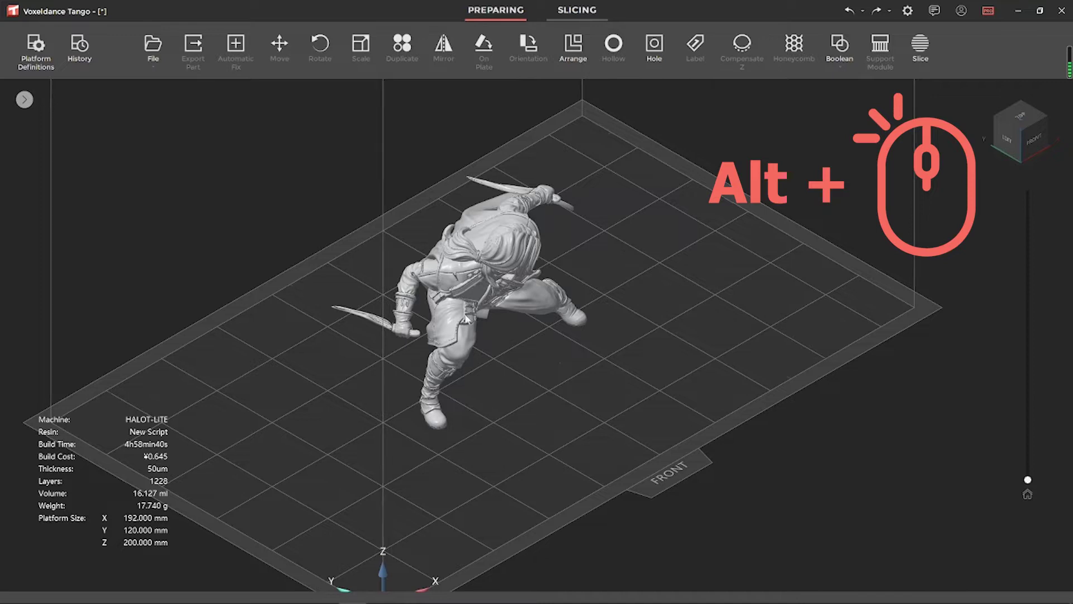
alt+middle_drag(501, 337, 2, 373)
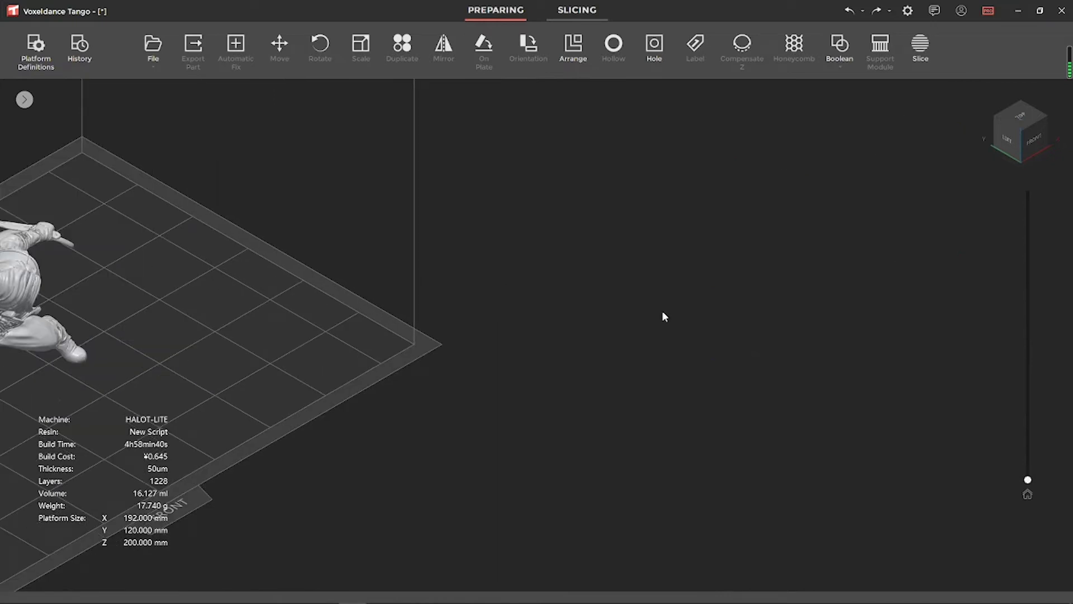
key(F2)
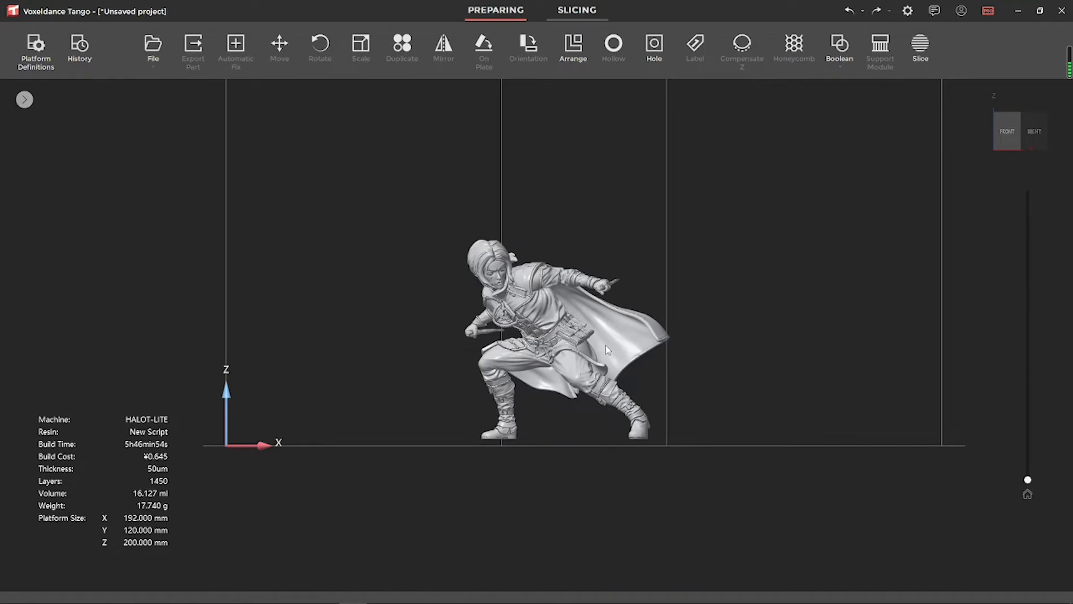
Step: Zoom in and out on the figurine with the mouse wheel
scroll(608, 350, up, 10)
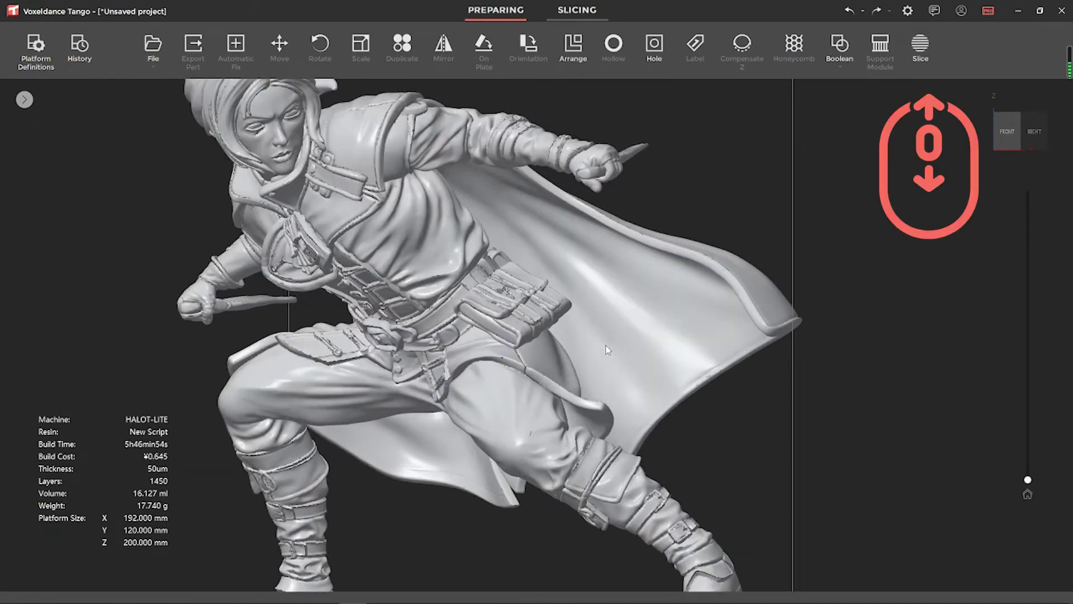
scroll(608, 349, up, 2)
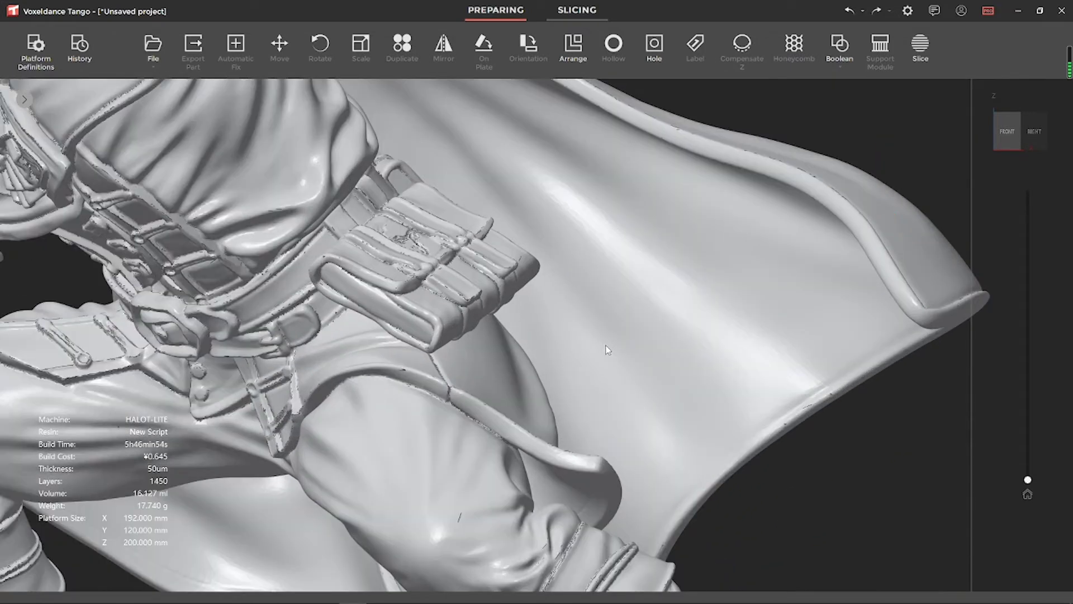
scroll(608, 350, down, 8)
scroll(608, 350, down, 6)
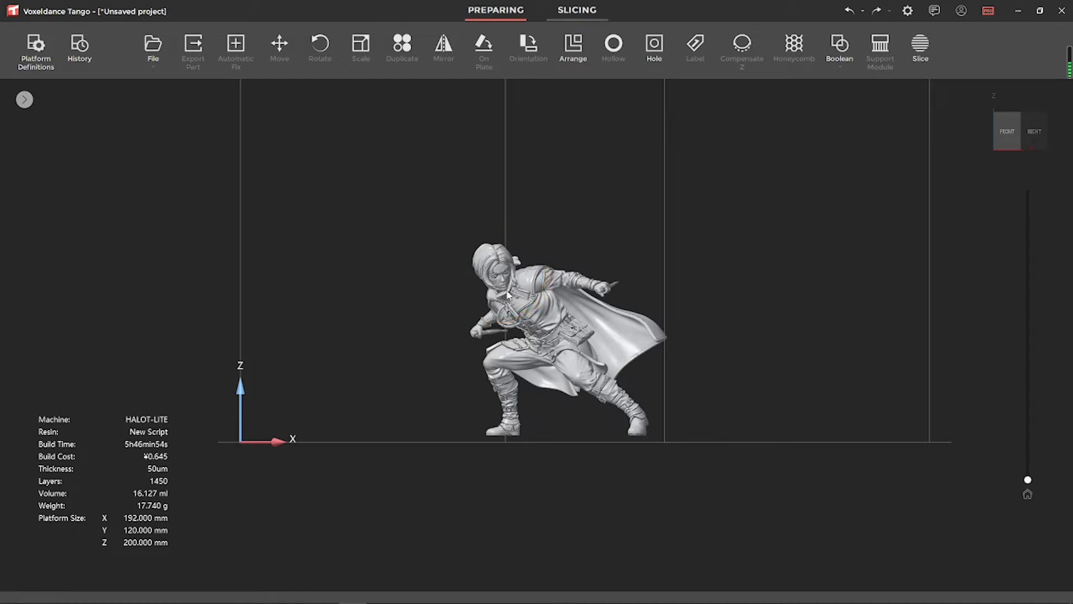
scroll(507, 295, up, 8)
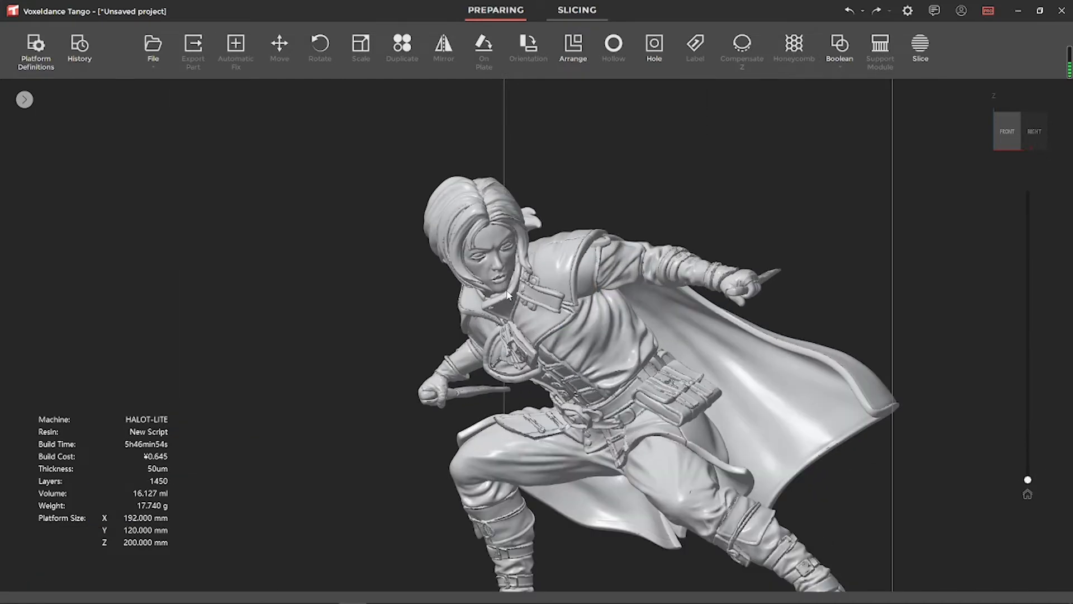
scroll(508, 295, down, 8)
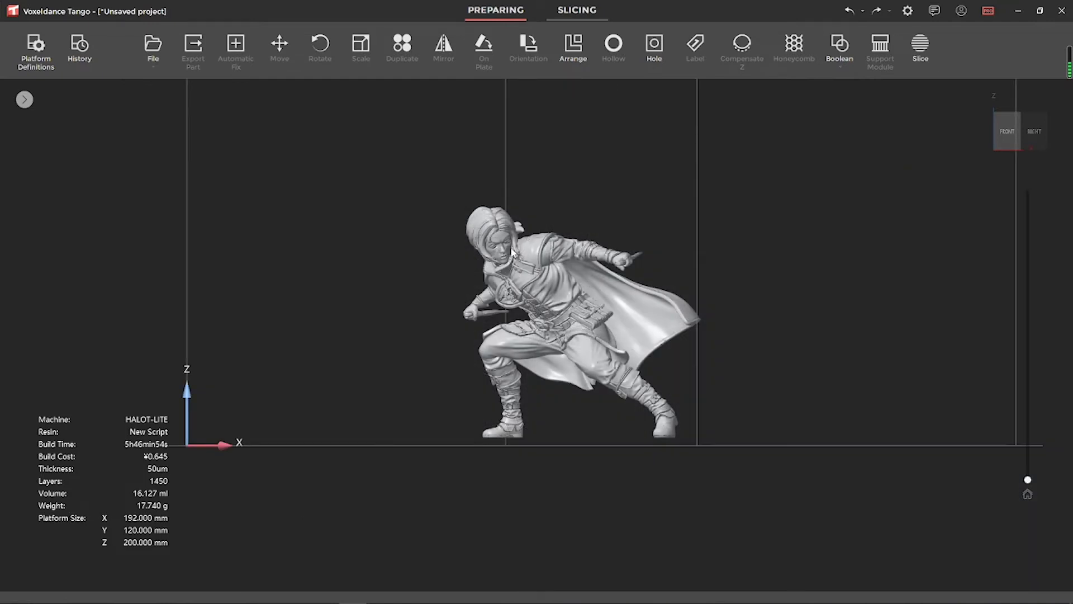
Step: Zoom into the figure's face and torso with Ctrl-drag and the A key, then back out with Q
ctrl+right_drag(512, 253, 512, 313)
scroll(905, 455, up, 2)
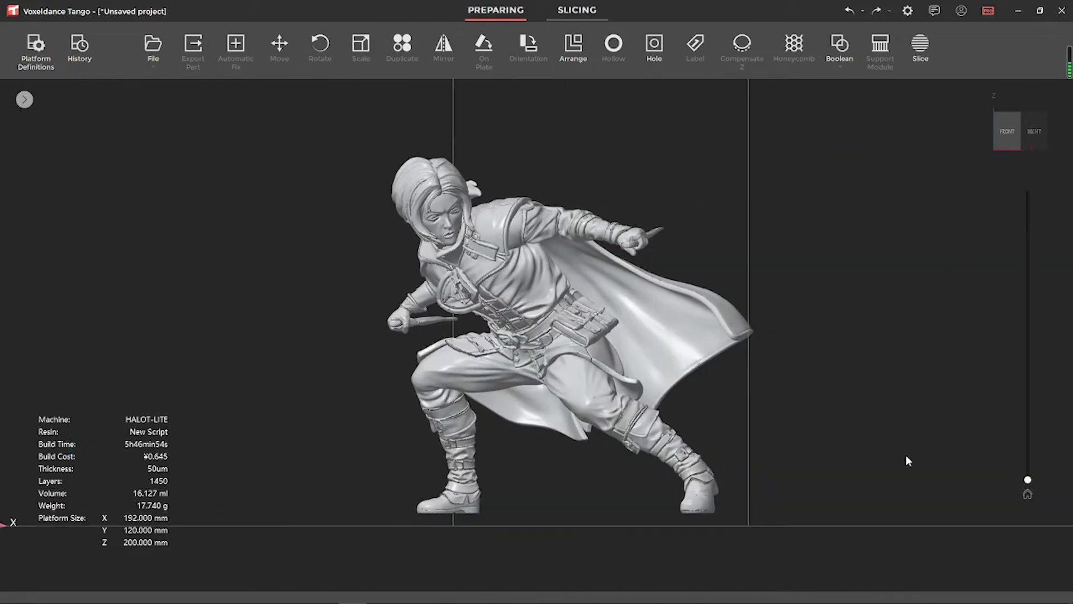
key(a)
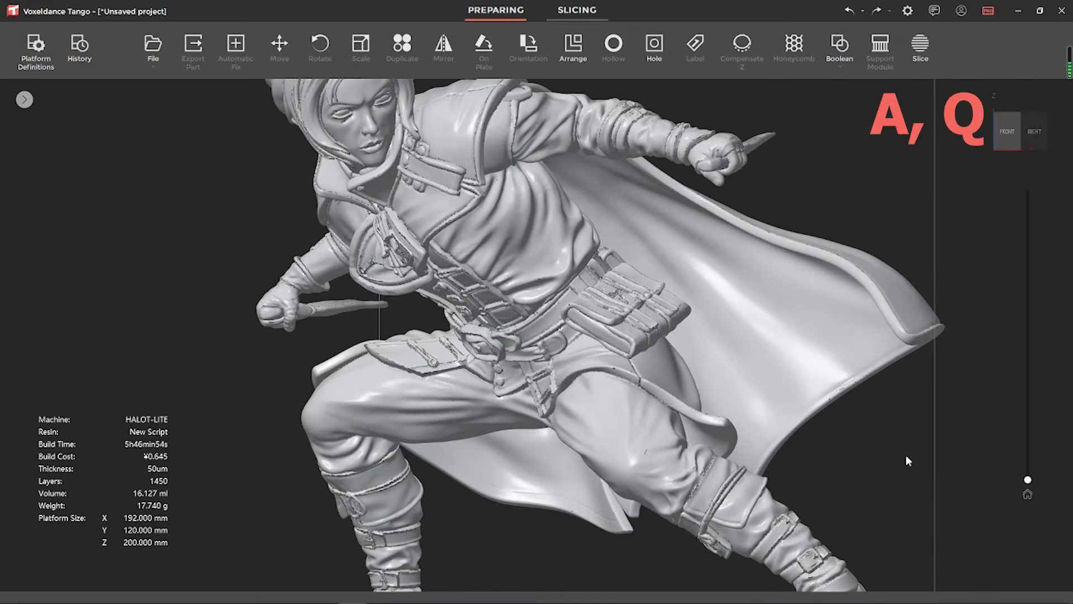
key(a)
key(q)
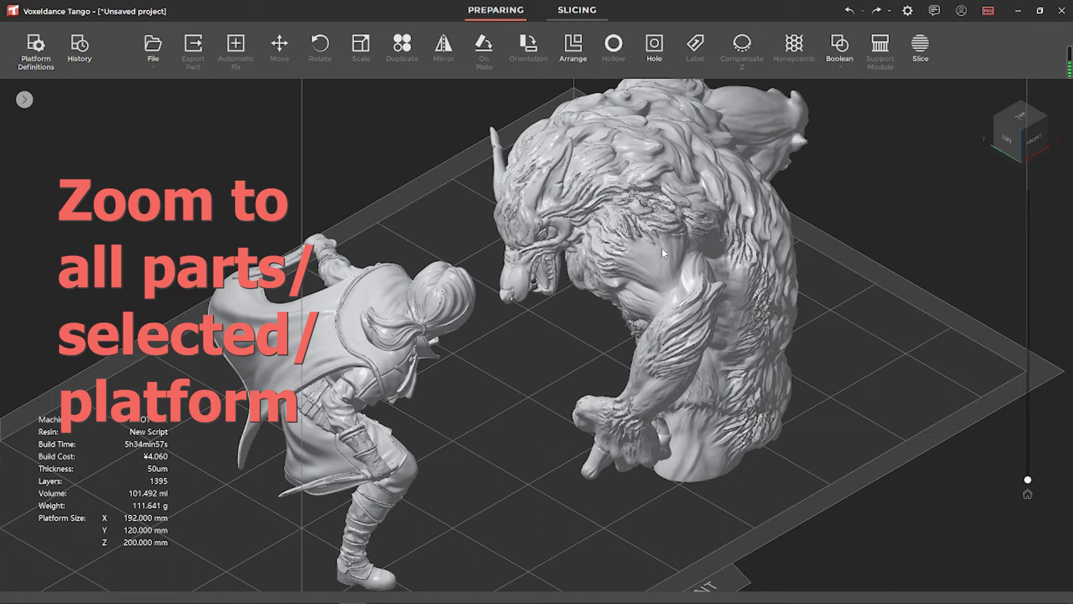
Step: Zoom to the selected werewolf with F3, then fit the whole build platform with F4
scroll(662, 247, up, 5)
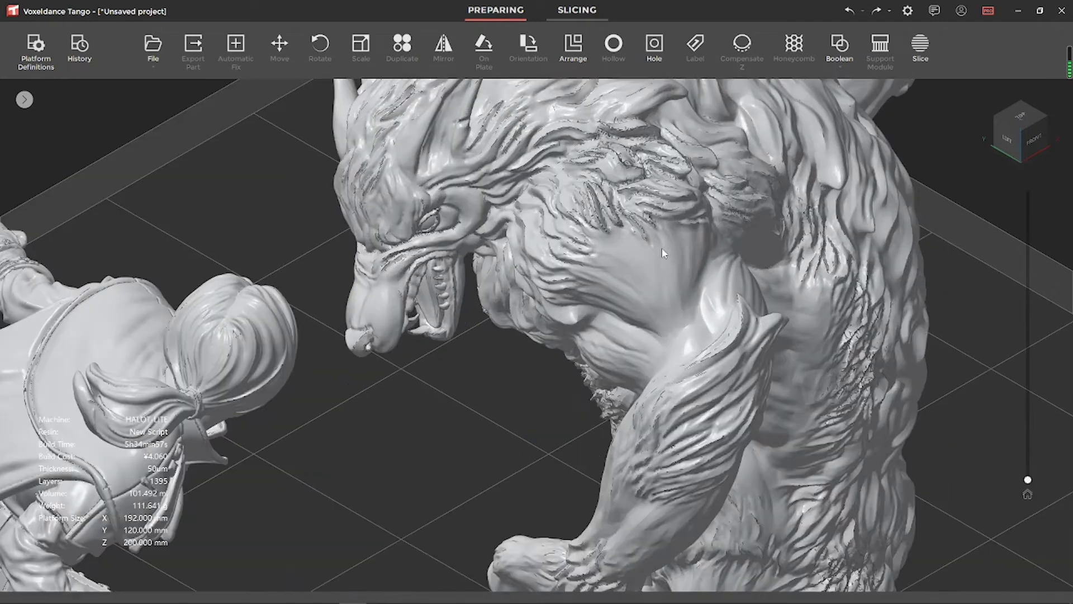
scroll(661, 248, up, 3)
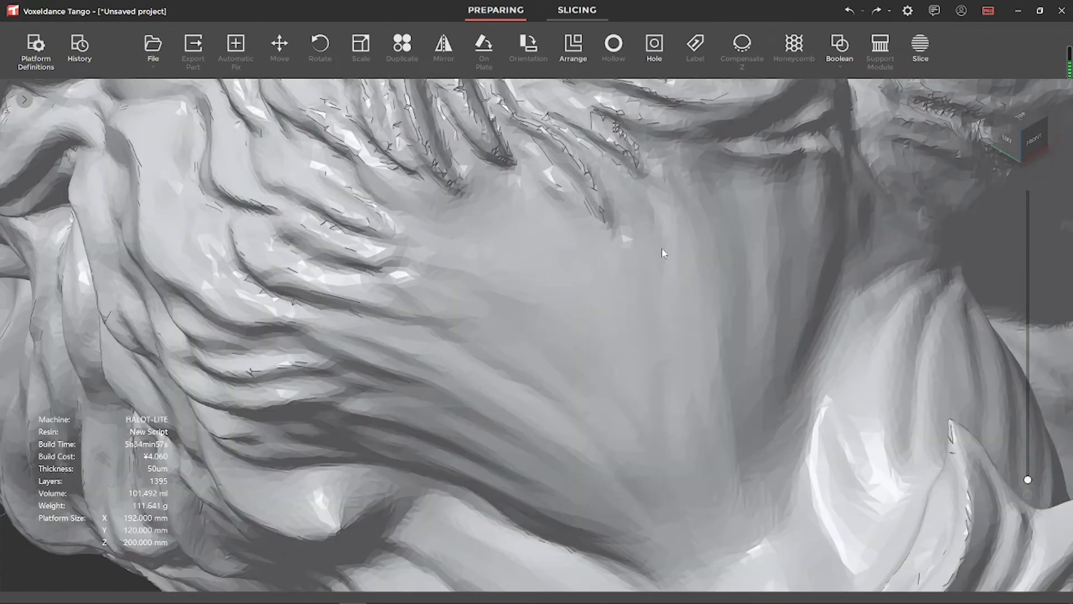
scroll(662, 248, up, 3)
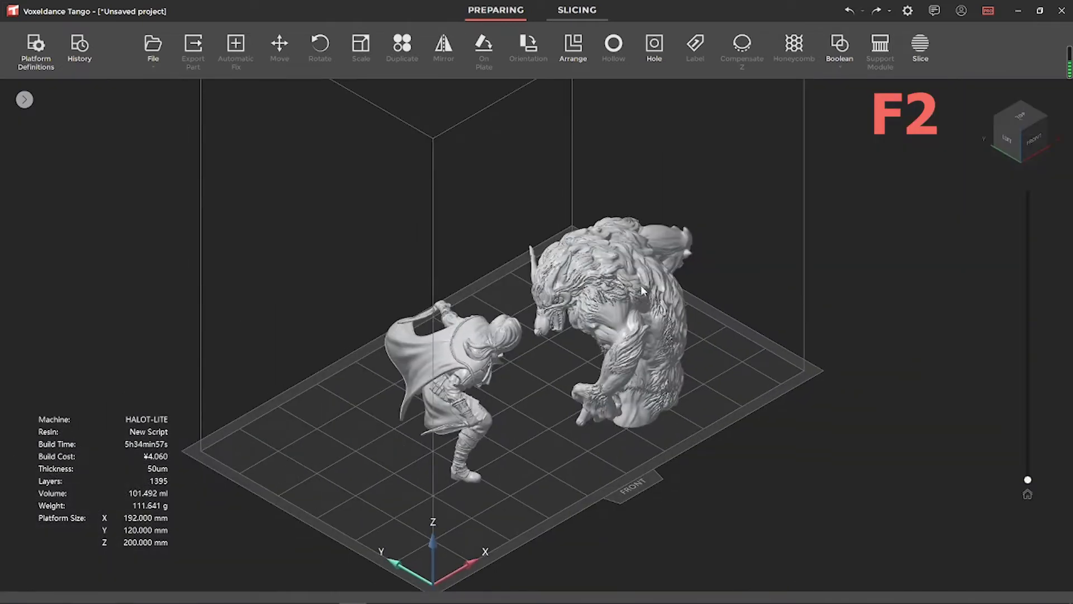
click(627, 311)
key(F3)
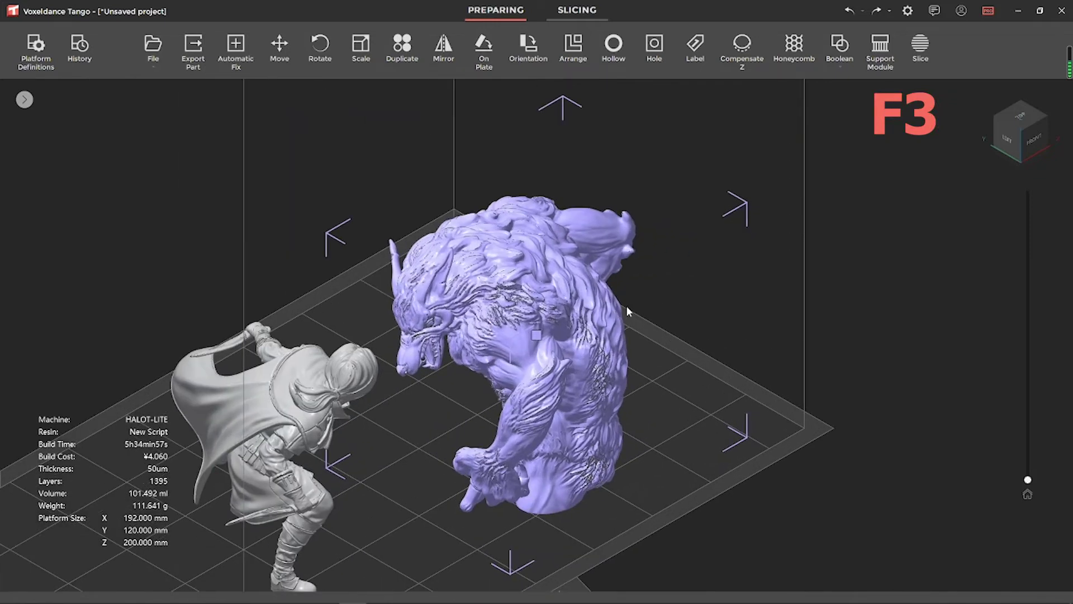
key(F4)
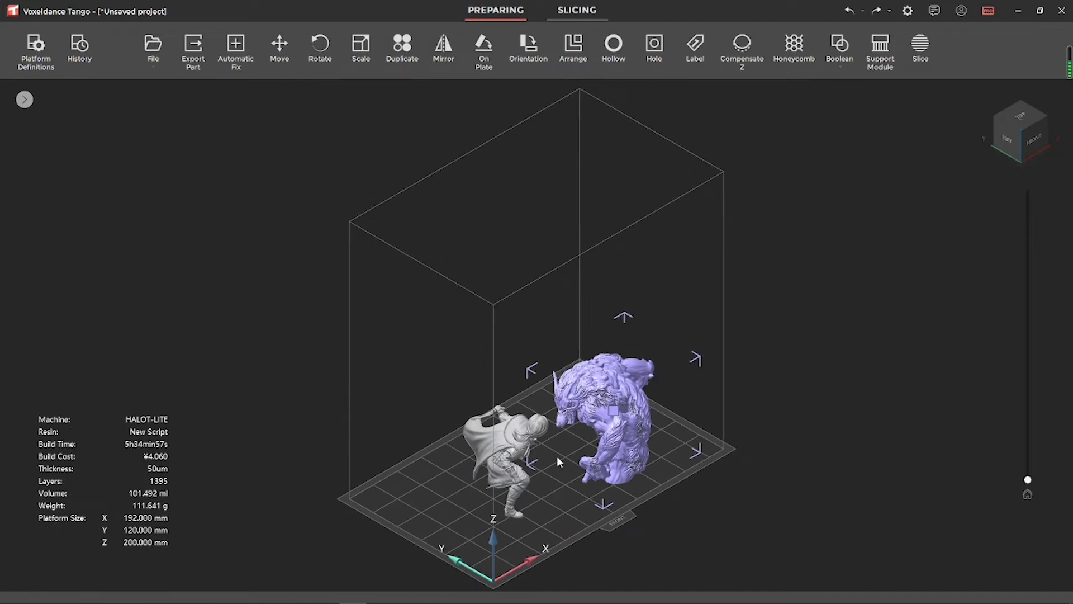
Step: Use the right-click radial menu for Zoom to All Parts, Zoom to Selected, then Zoom to Platform
right_click(552, 474)
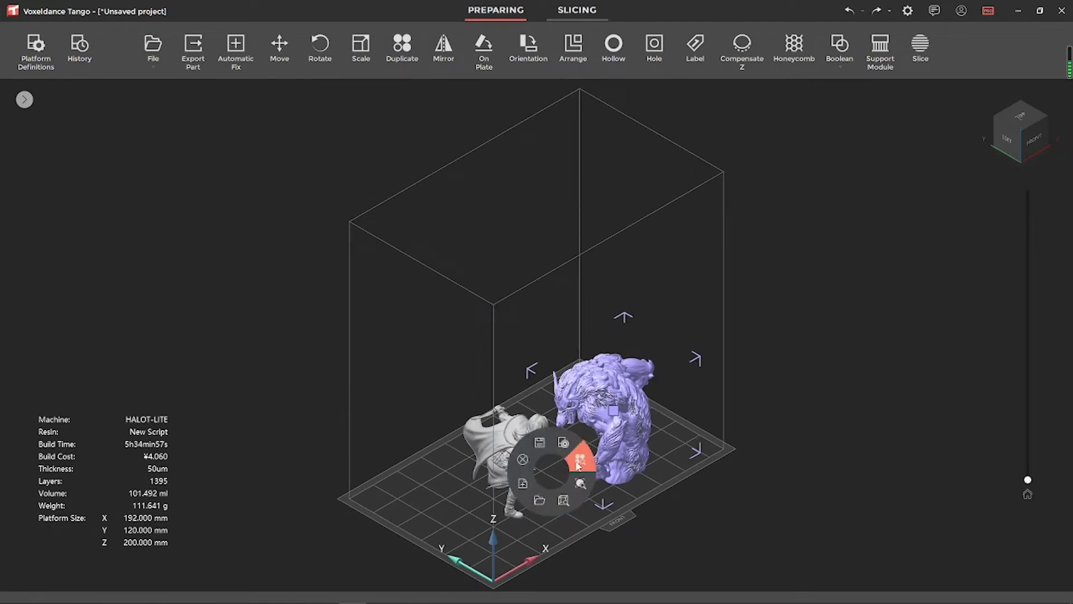
click(577, 462)
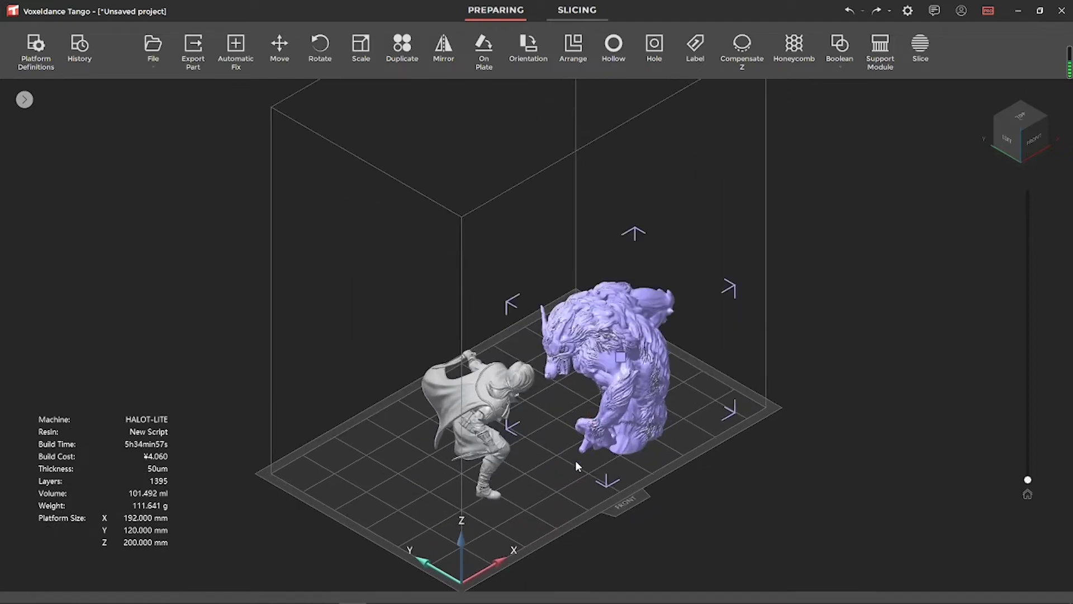
right_click(575, 461)
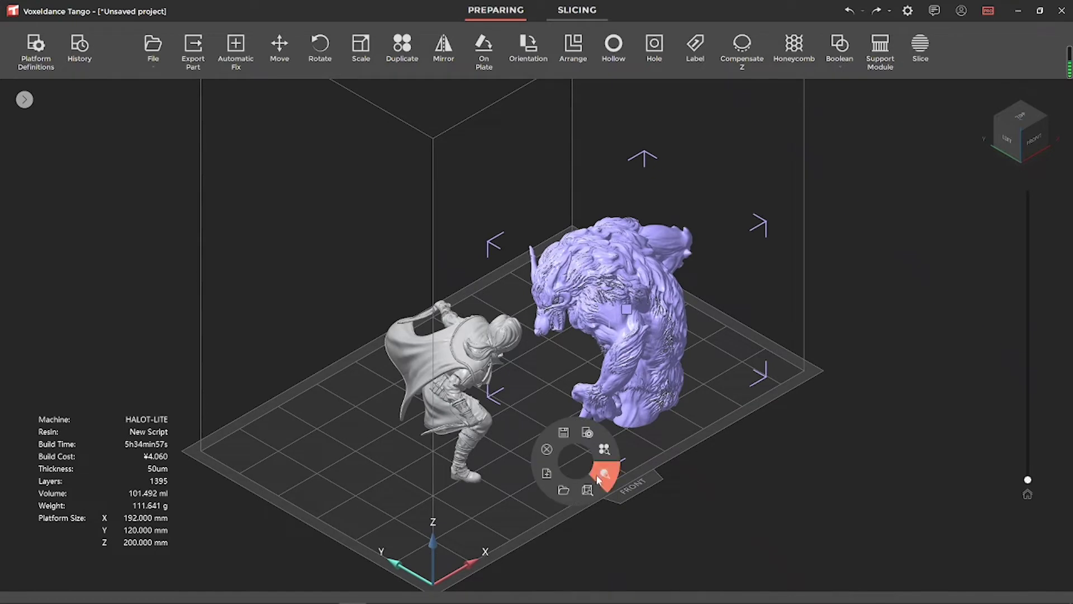
click(596, 477)
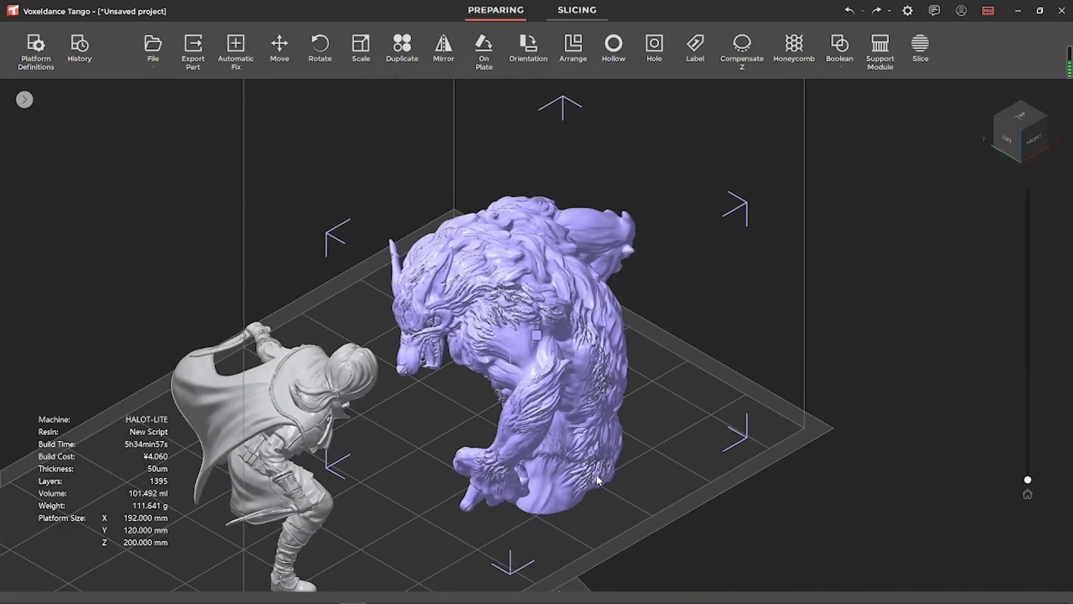
right_click(668, 461)
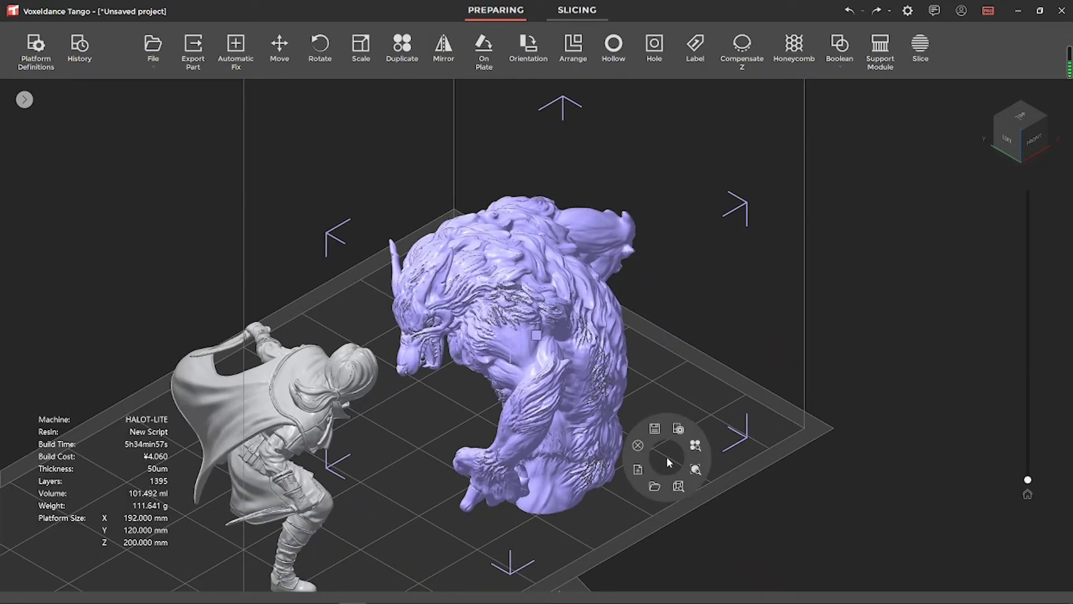
click(677, 486)
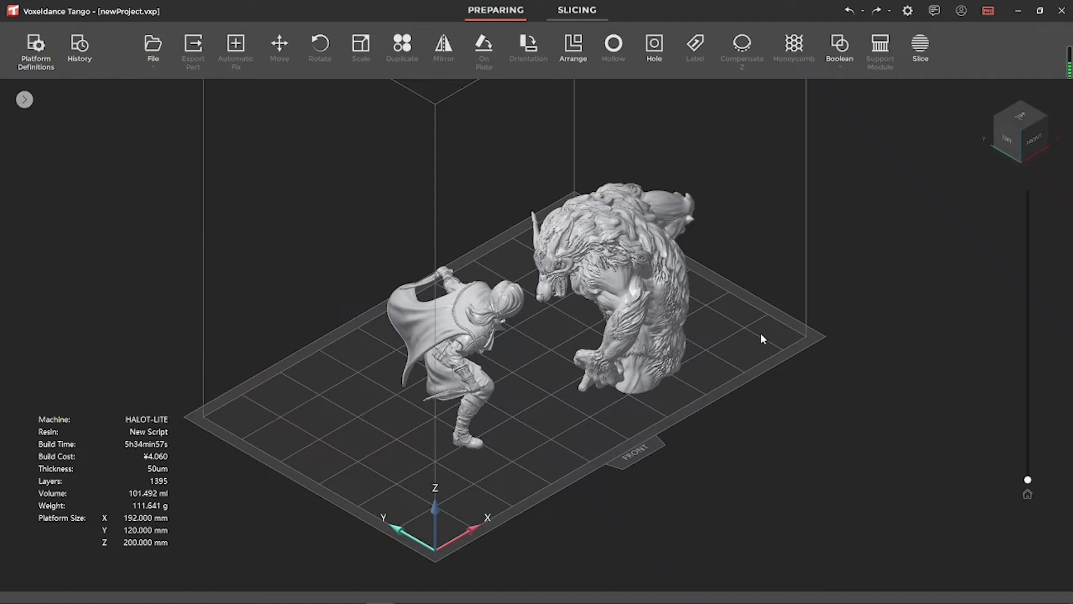
click(902, 13)
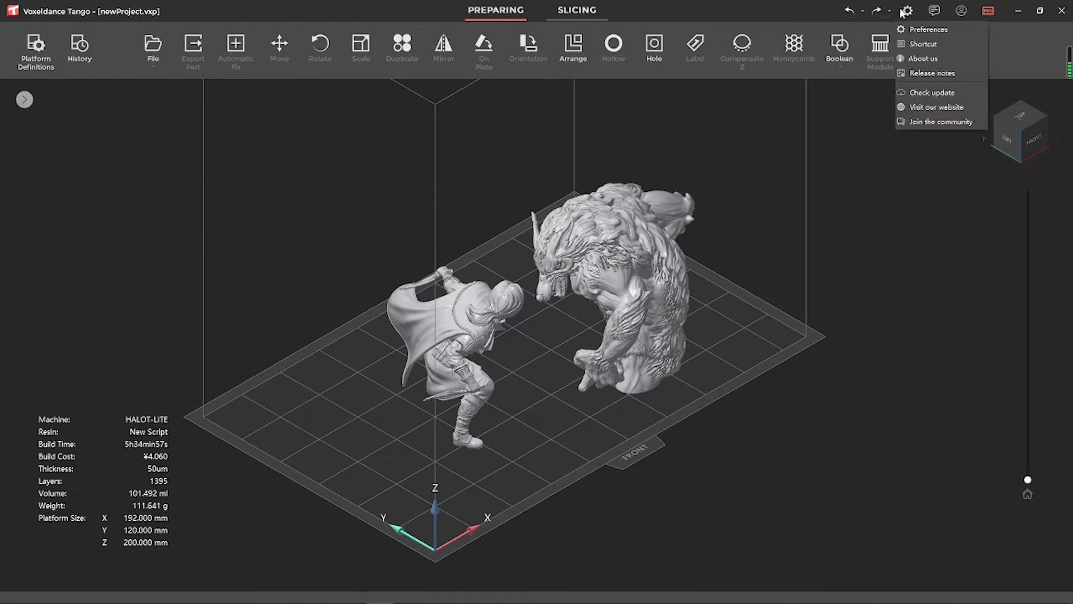
click(923, 45)
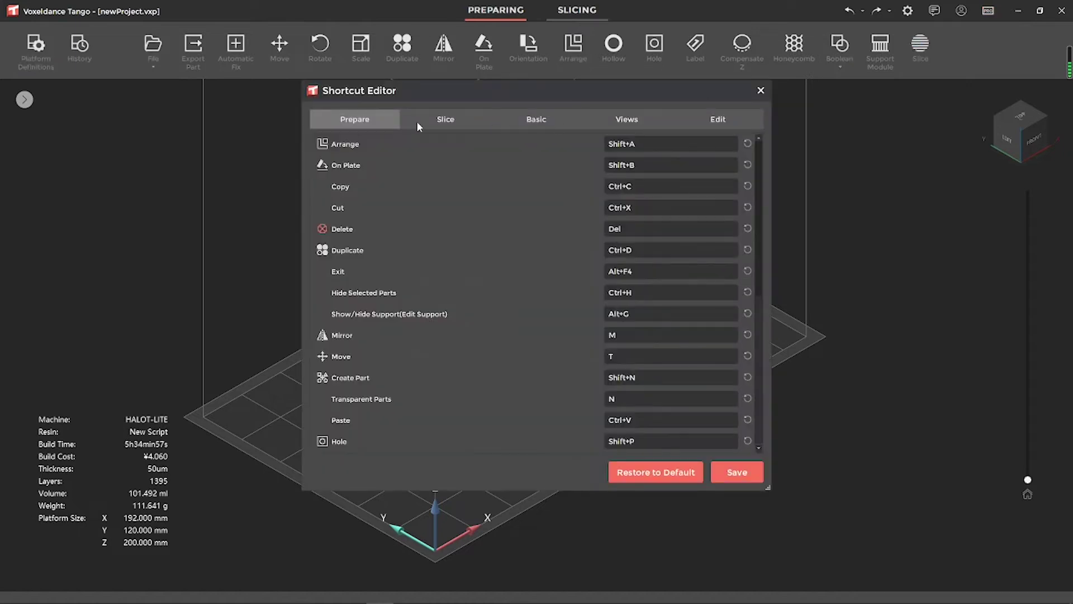
scroll(397, 224, down, 6)
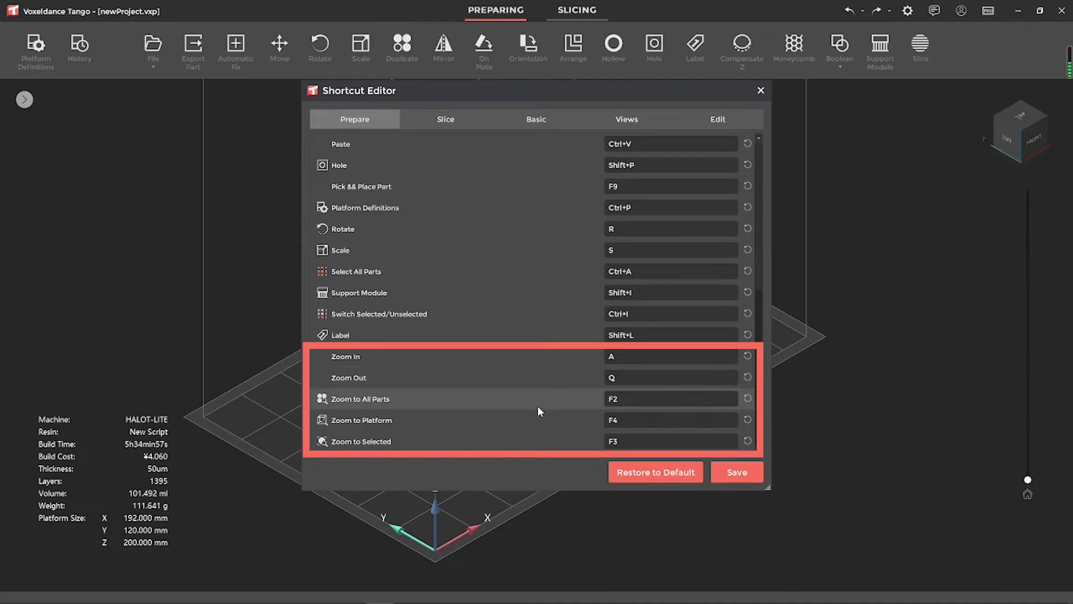
click(635, 356)
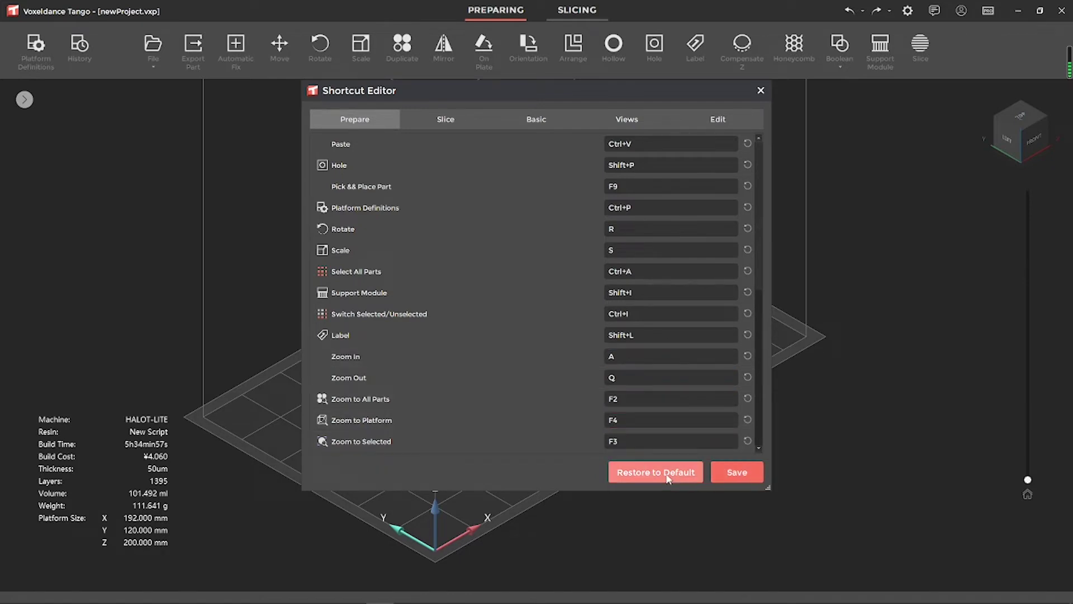
click(762, 92)
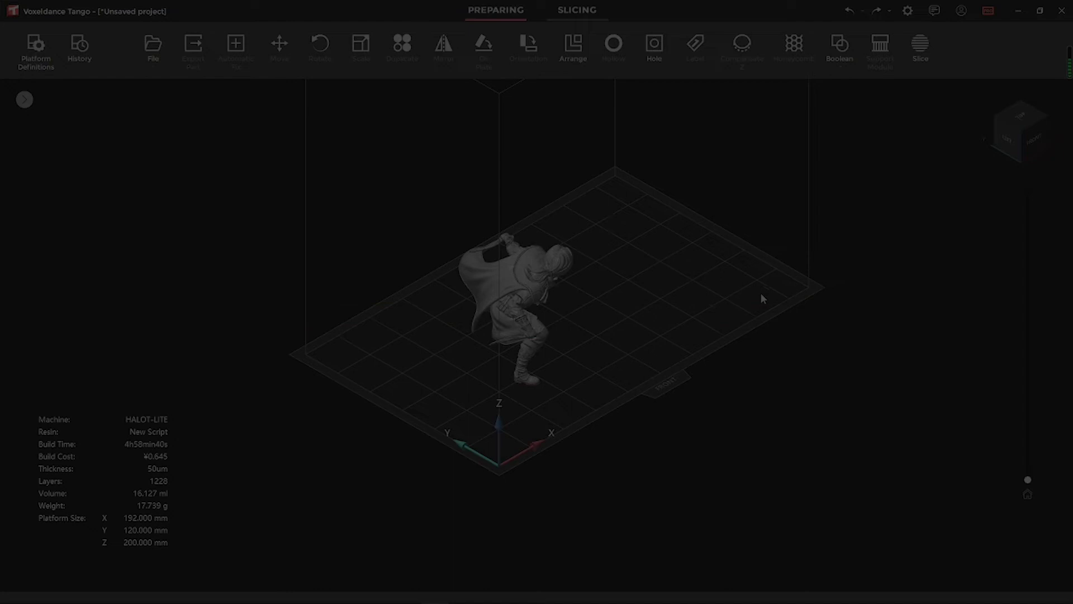
Step: Load Wolf.stl onto the cleared platform through File > Open File
right_drag(760, 293, 629, 252)
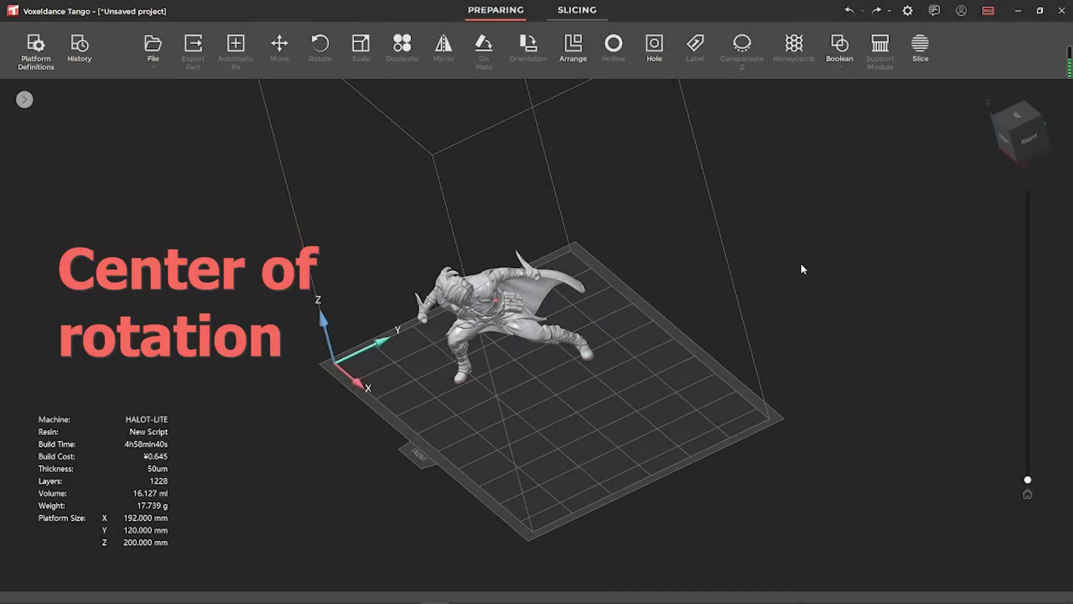
mouse_move(802, 267)
right_down()
mouse_move(811, 240)
mouse_move(793, 225)
mouse_move(674, 234)
mouse_move(747, 233)
mouse_move(798, 247)
right_up()
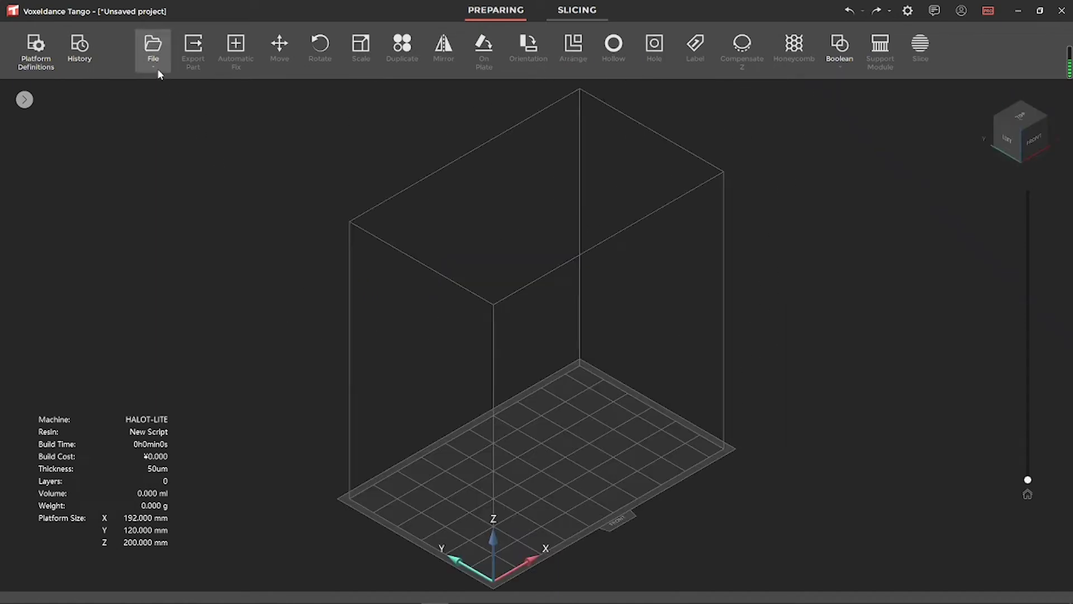
click(157, 68)
click(154, 105)
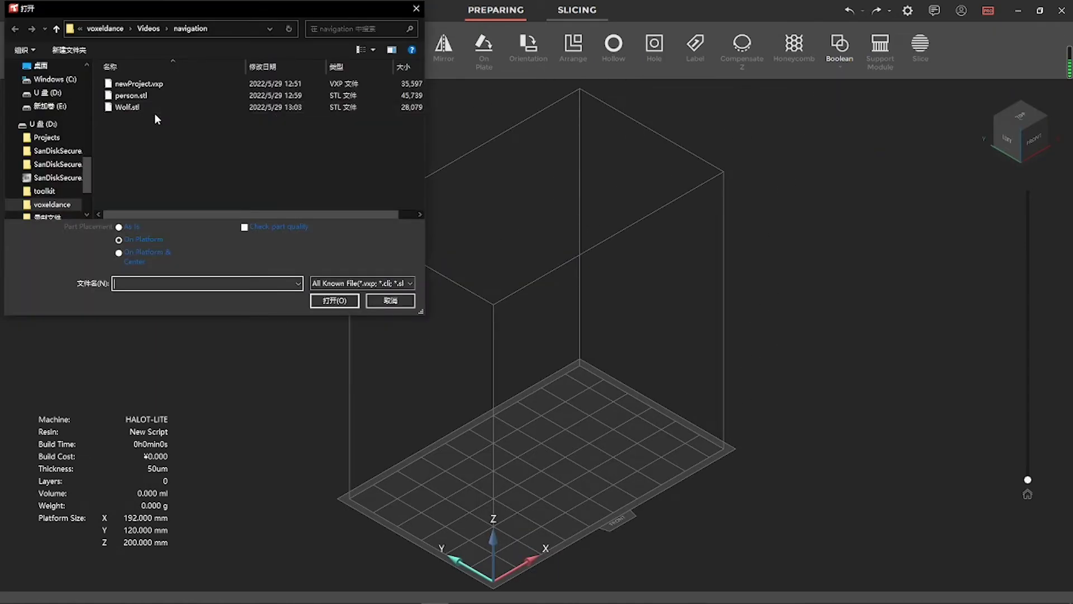
double_click(156, 109)
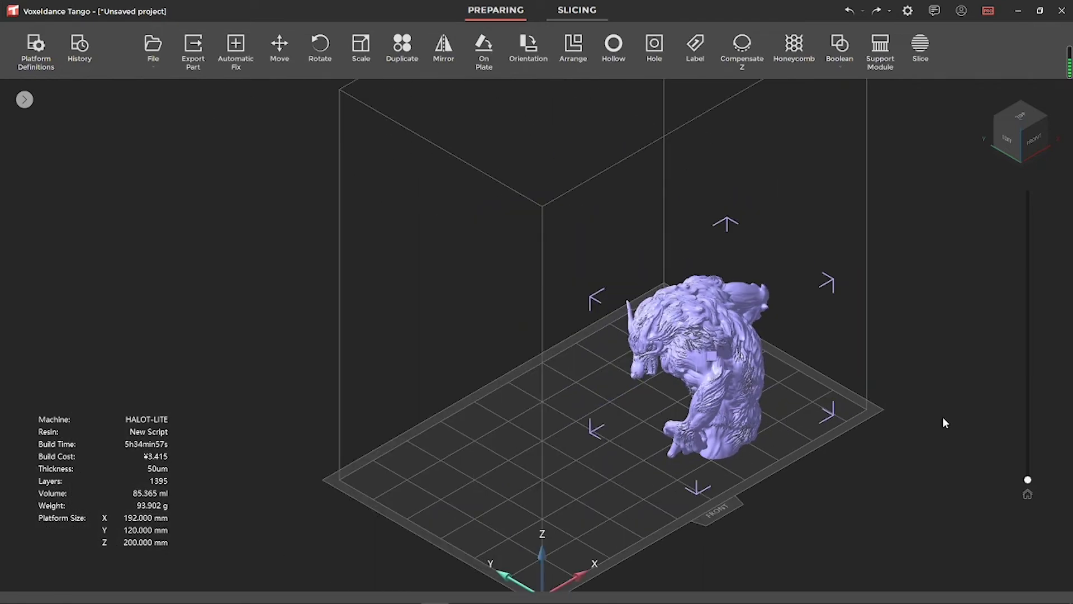
Step: Load person.stl onto the plate beside the wolf
right_drag(950, 400, 989, 396)
click(153, 51)
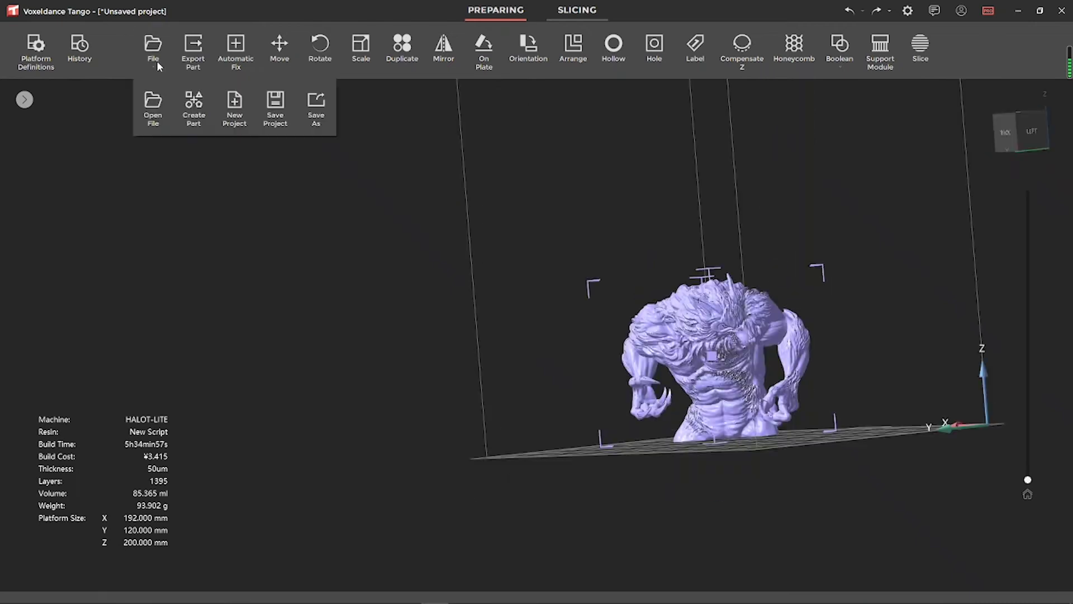
click(154, 109)
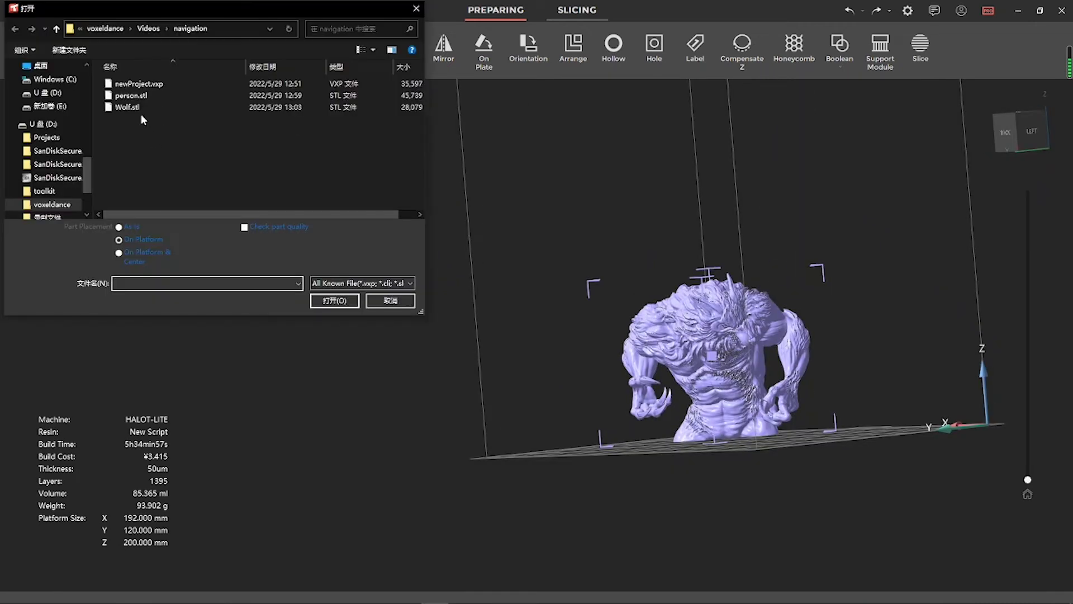
double_click(130, 95)
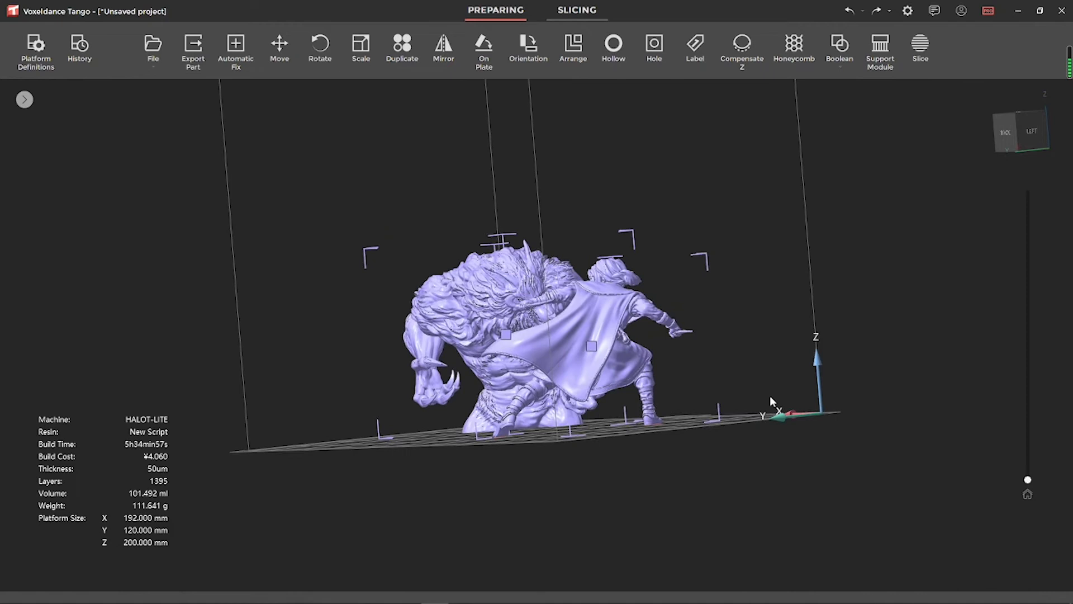
Step: Drag the wolf rightward across the plate until it stands facing the person figure
right_drag(769, 395, 453, 351)
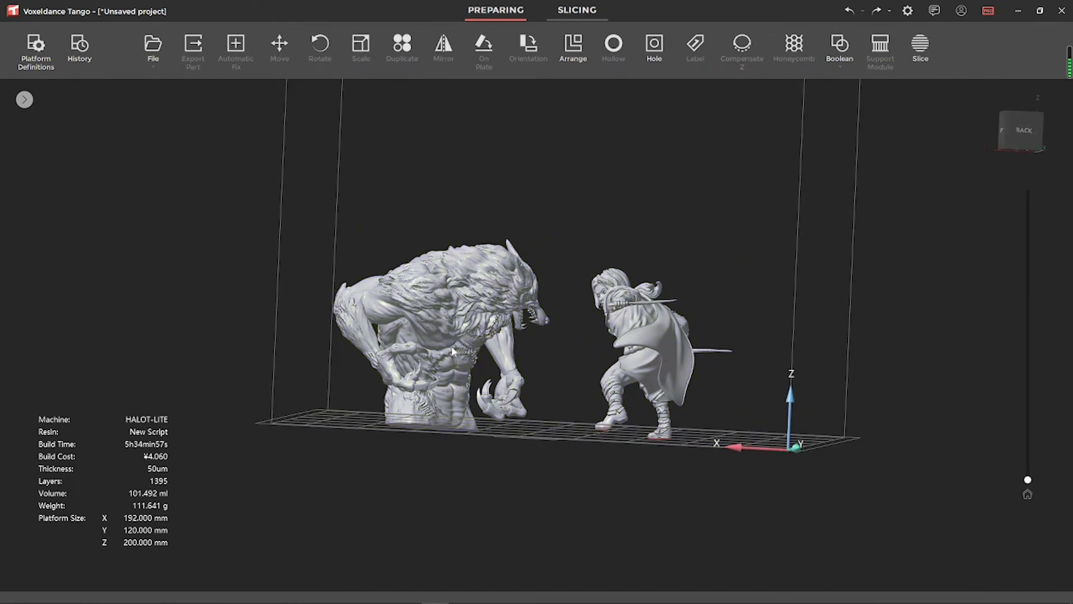
drag(453, 351, 755, 367)
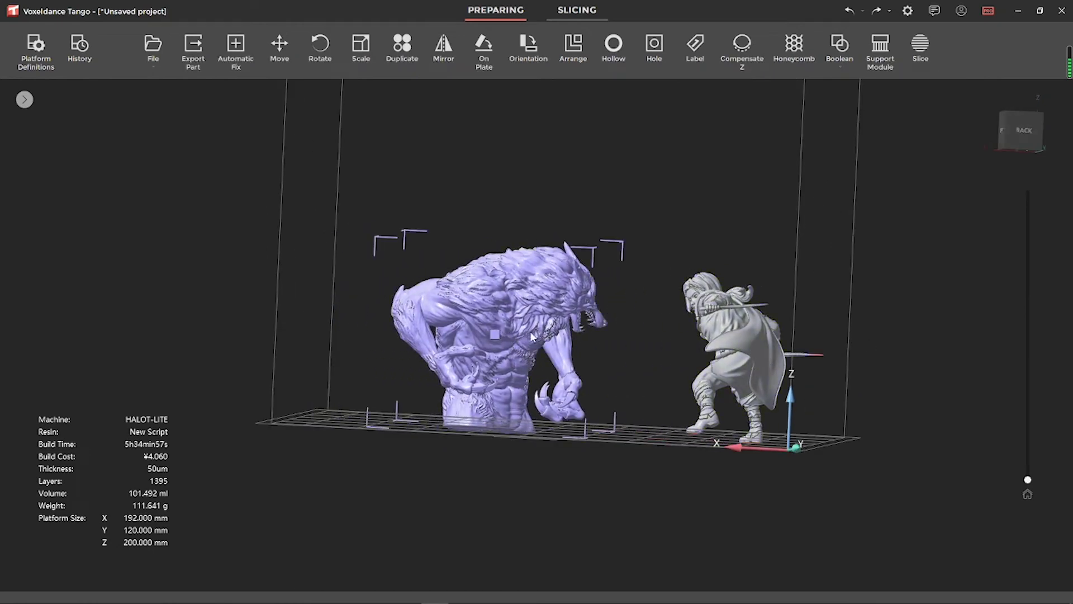
drag(529, 335, 587, 338)
right_drag(850, 335, 872, 385)
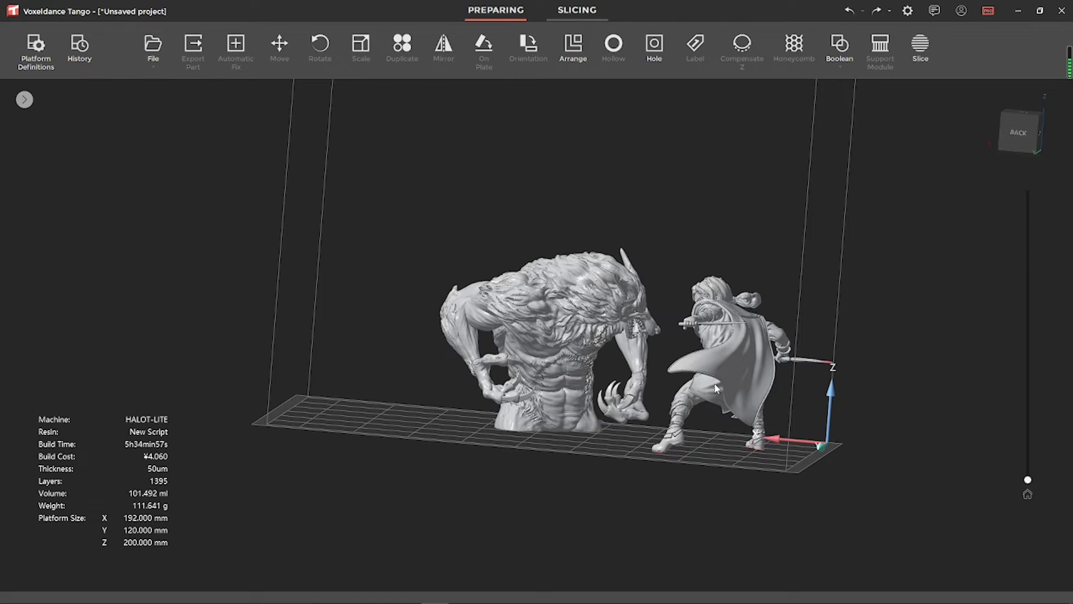
Step: Orbit the camera through raised three-quarter, low oblique and front views of the models
middle_click(730, 361)
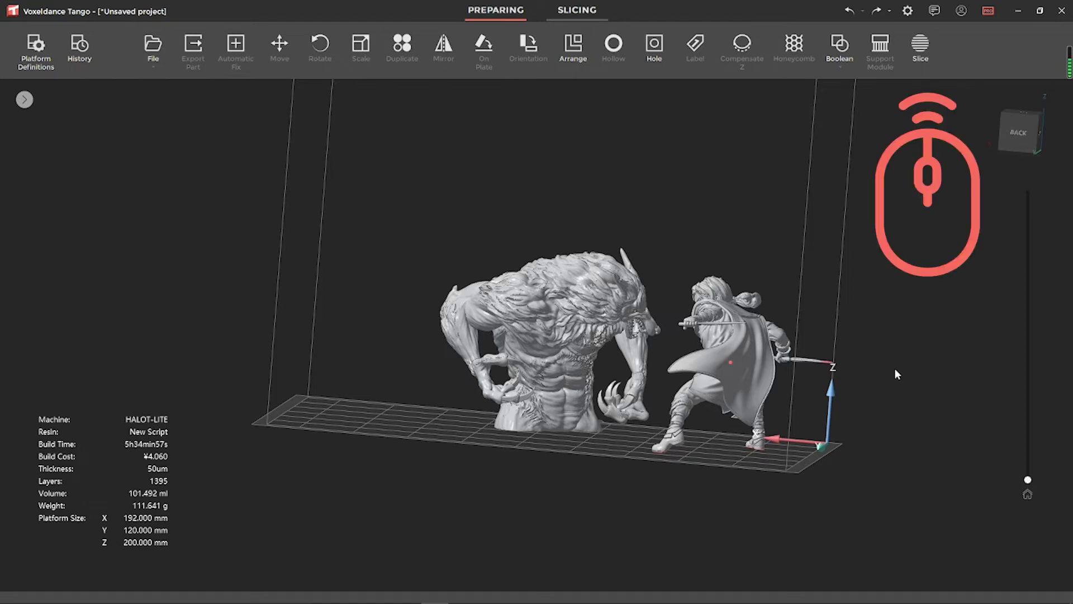
right_drag(898, 383, 924, 409)
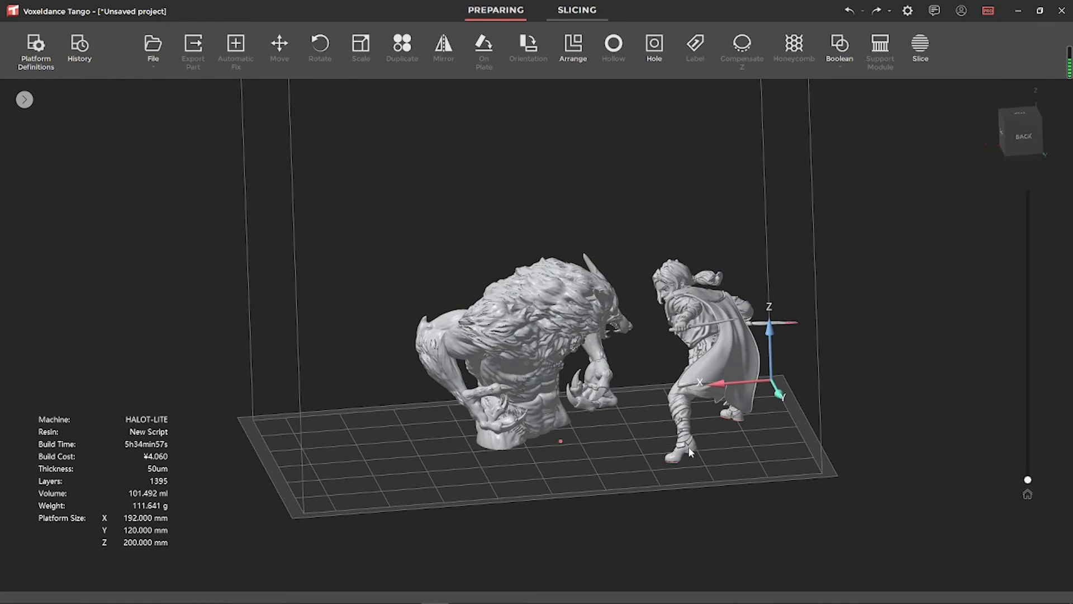
right_drag(713, 454, 680, 327)
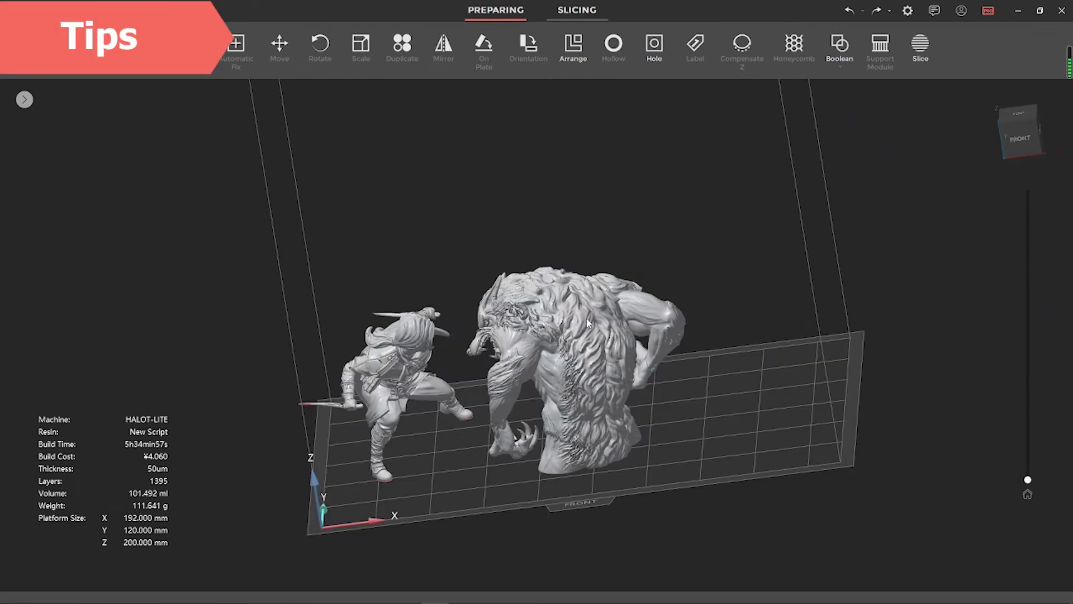
right_drag(587, 325, 691, 296)
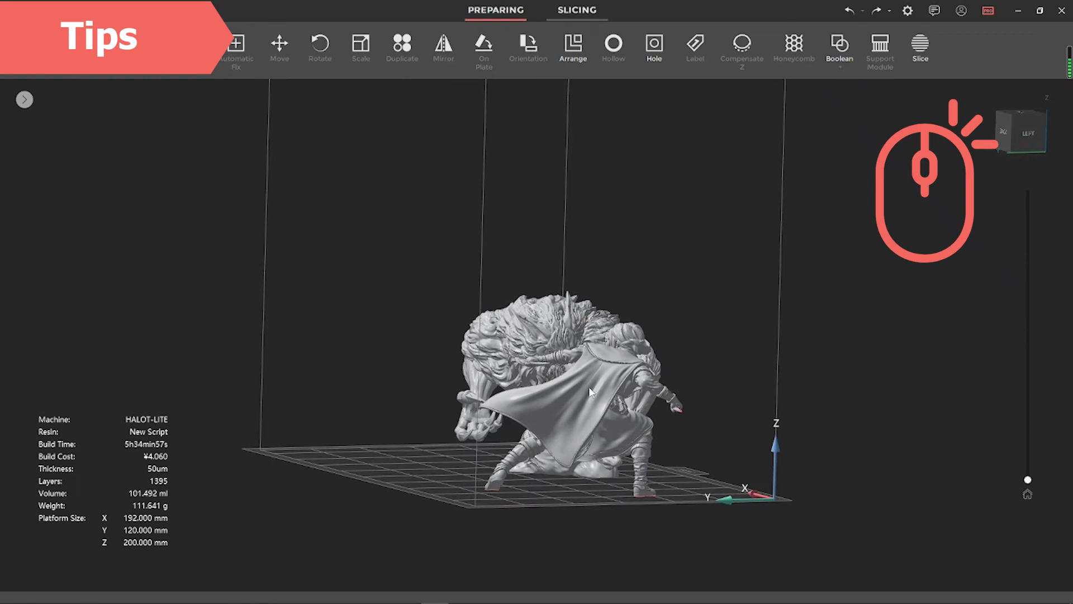
right_drag(584, 388, 646, 383)
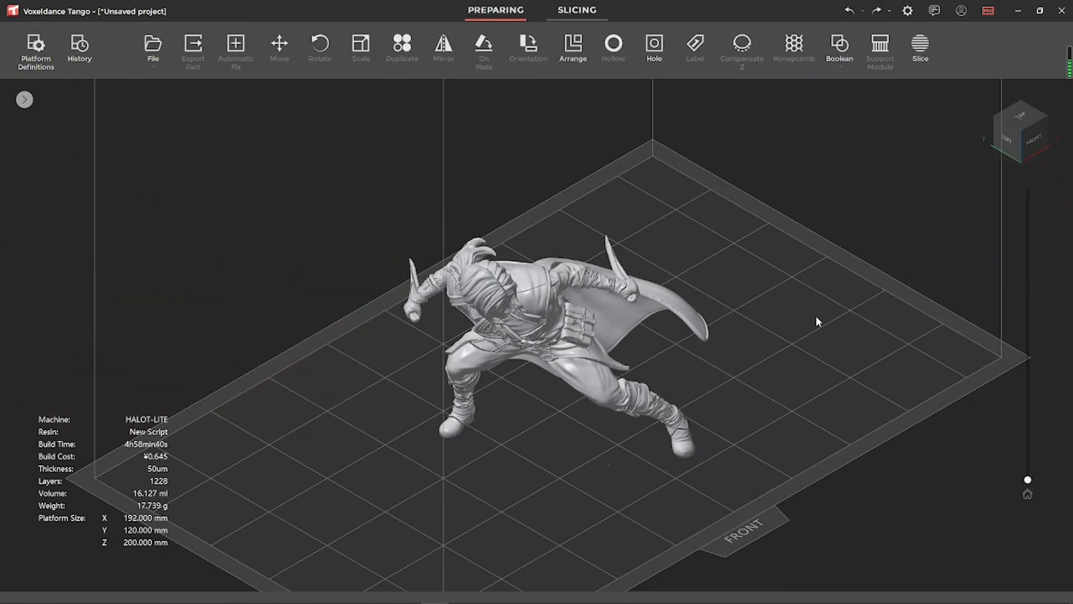
Step: Jump between Left, Top, angled front and straight Front views using the view cube
mouse_move(1000, 134)
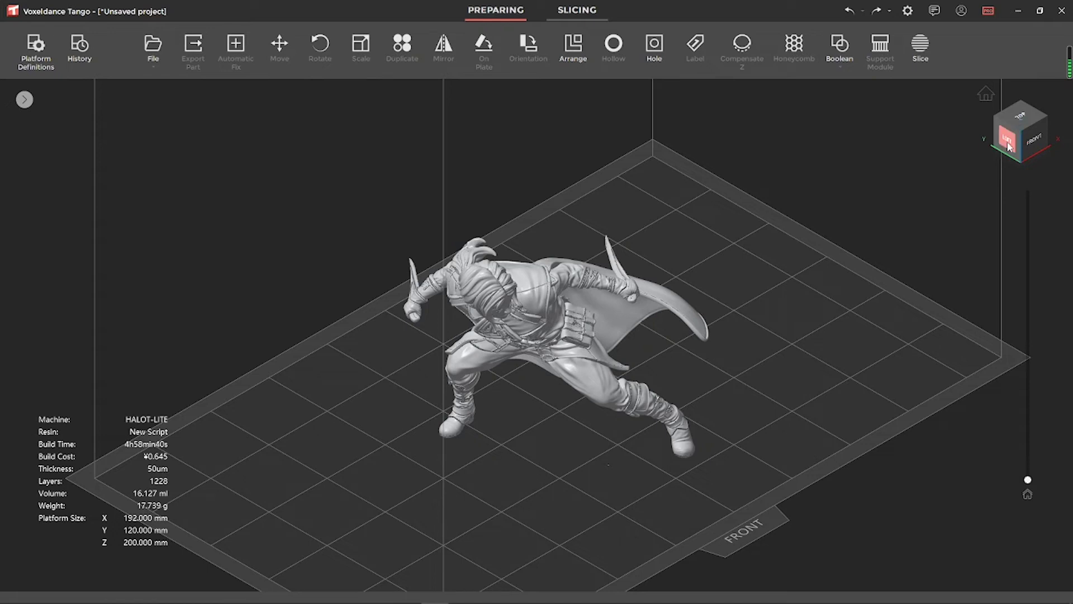
click(1007, 144)
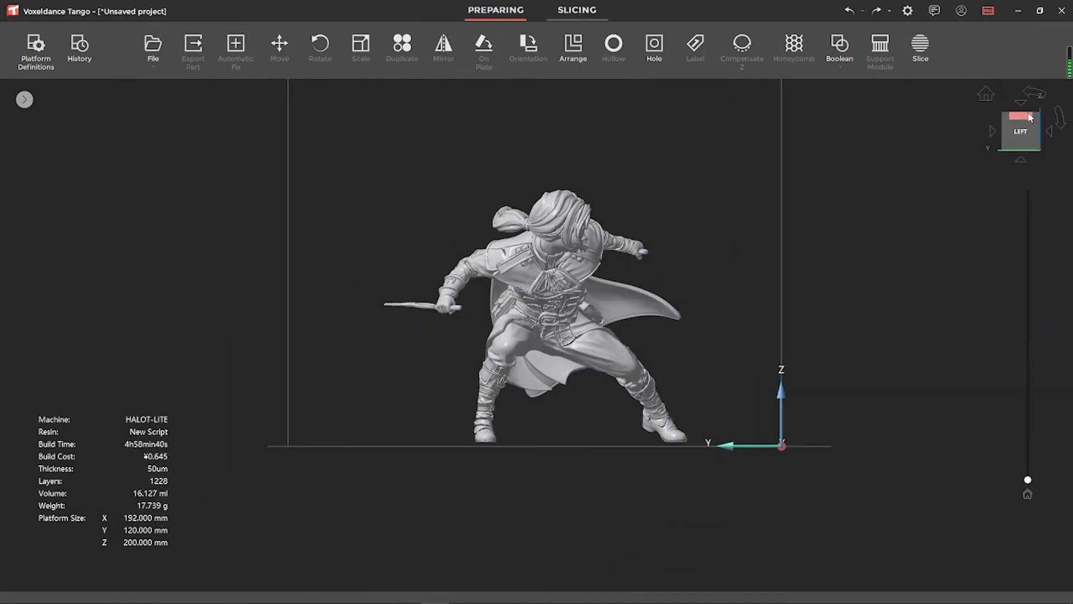
click(1030, 117)
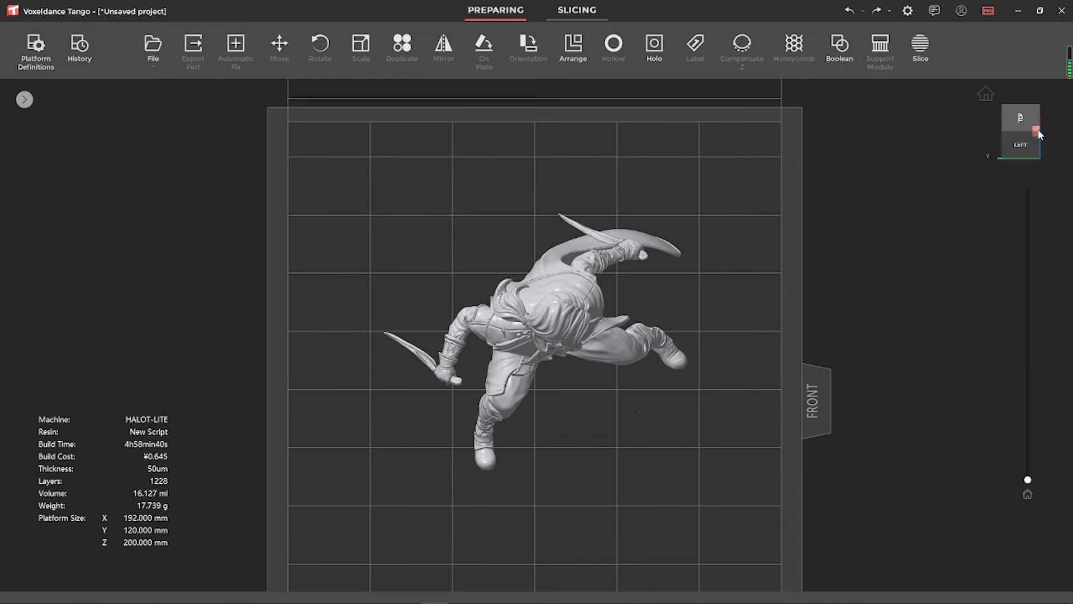
click(1036, 132)
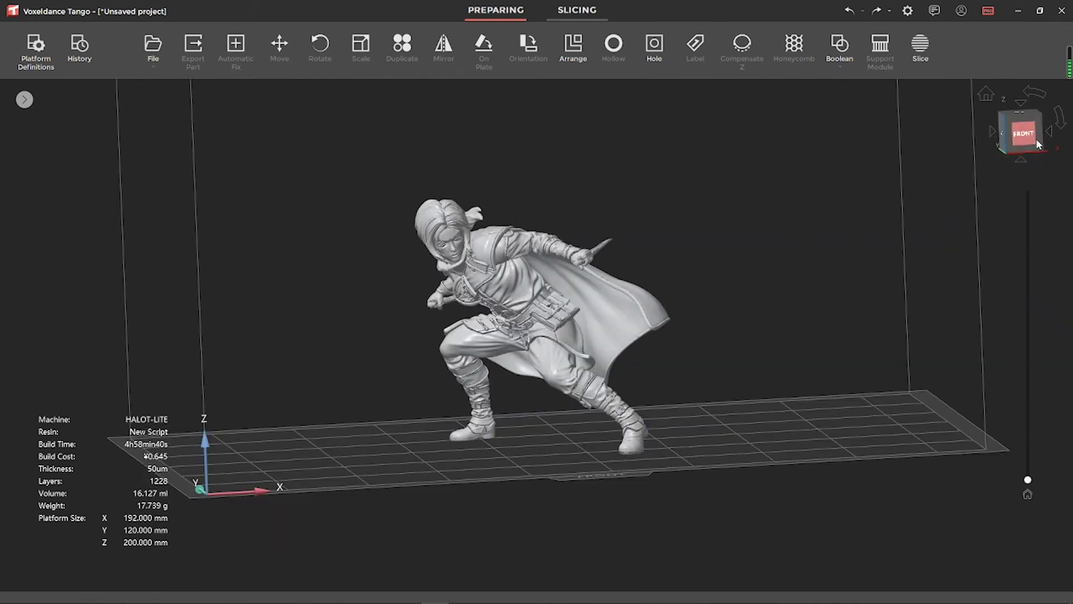
click(1036, 141)
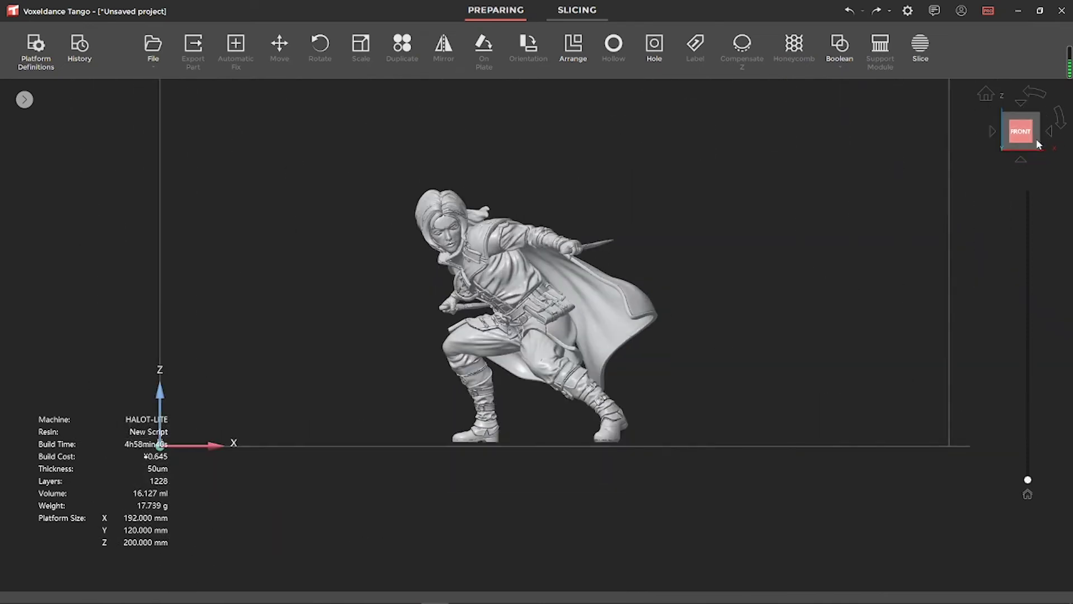
click(1021, 103)
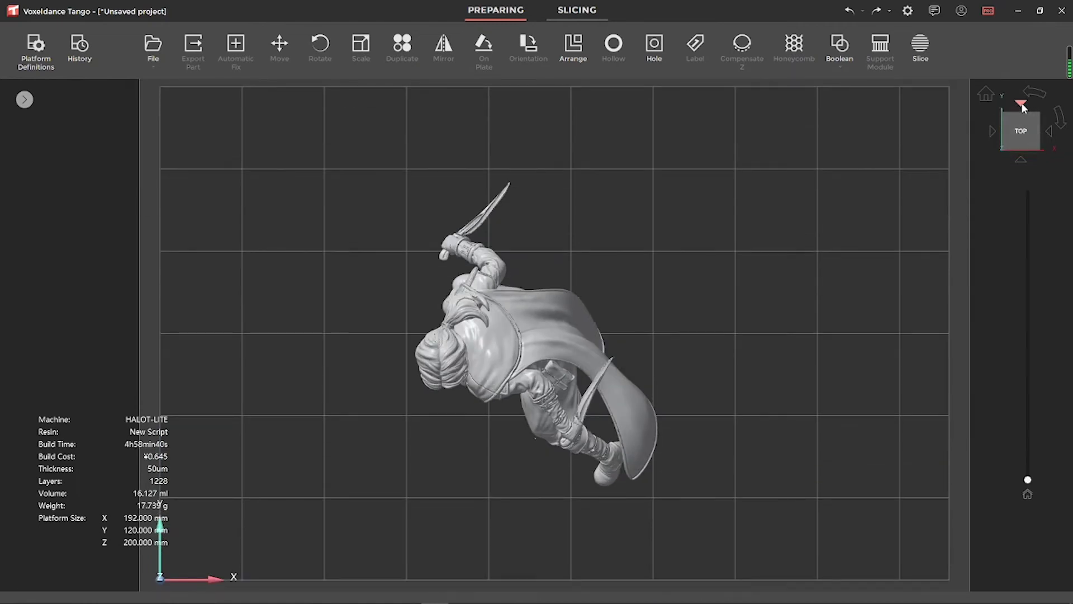
click(992, 133)
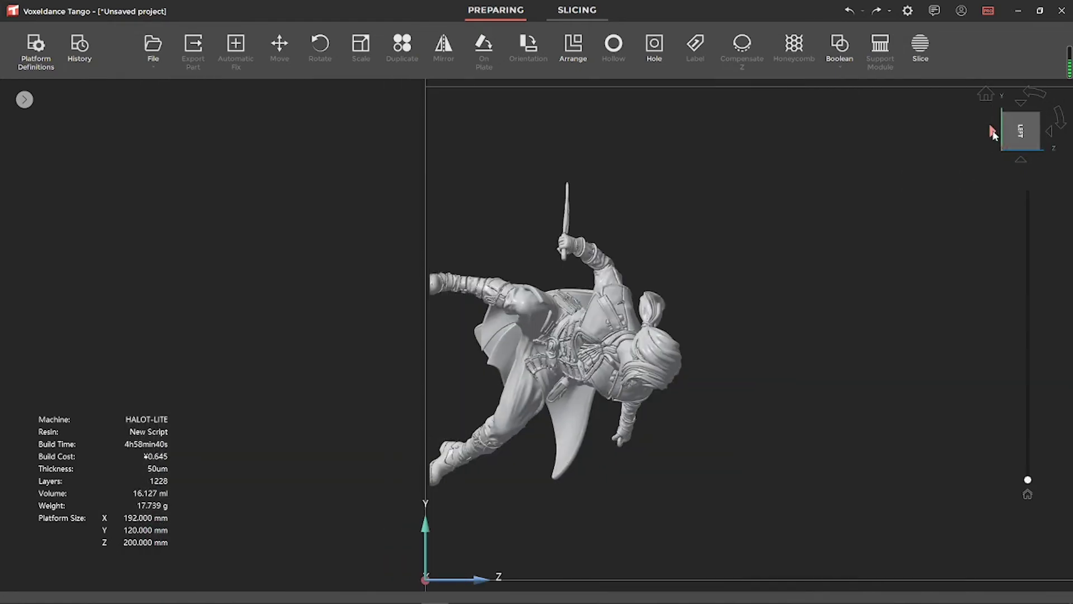
Step: Roll the left-side view in 90-degree steps until the figure stands upright
click(1037, 97)
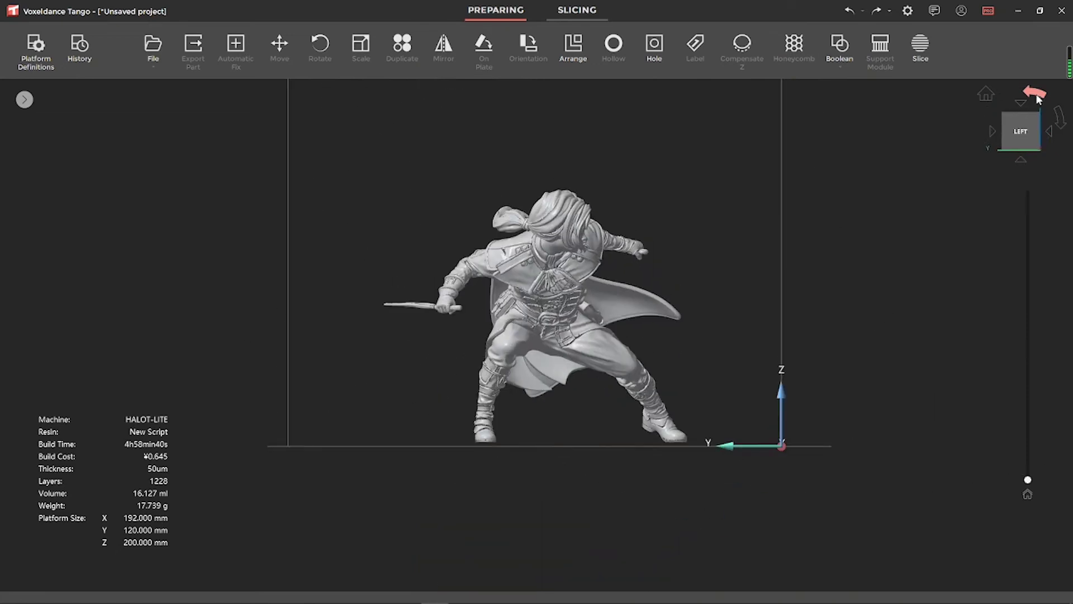
click(1037, 98)
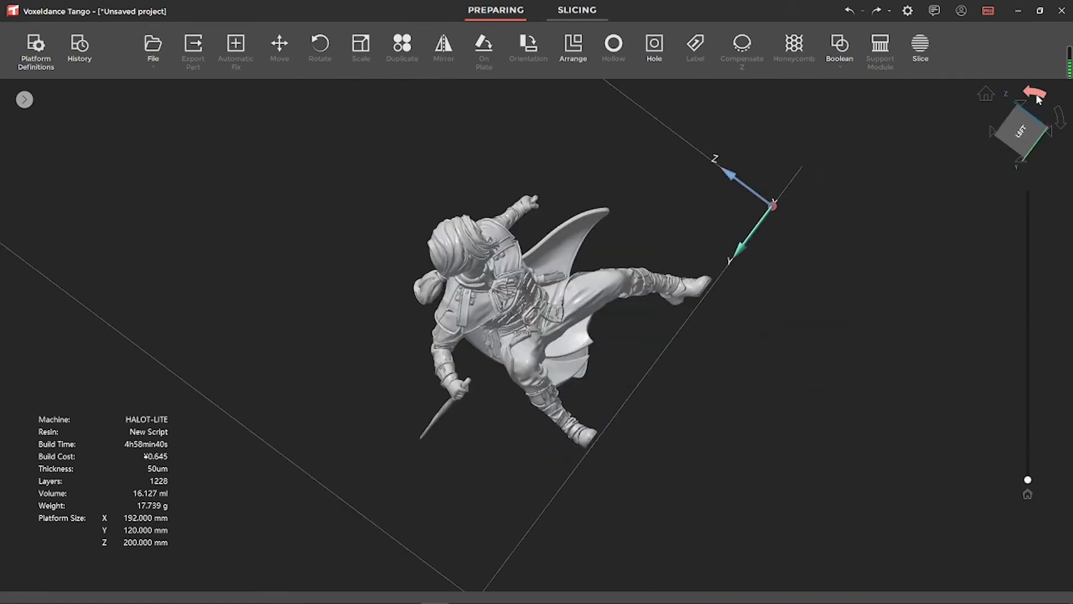
click(1060, 118)
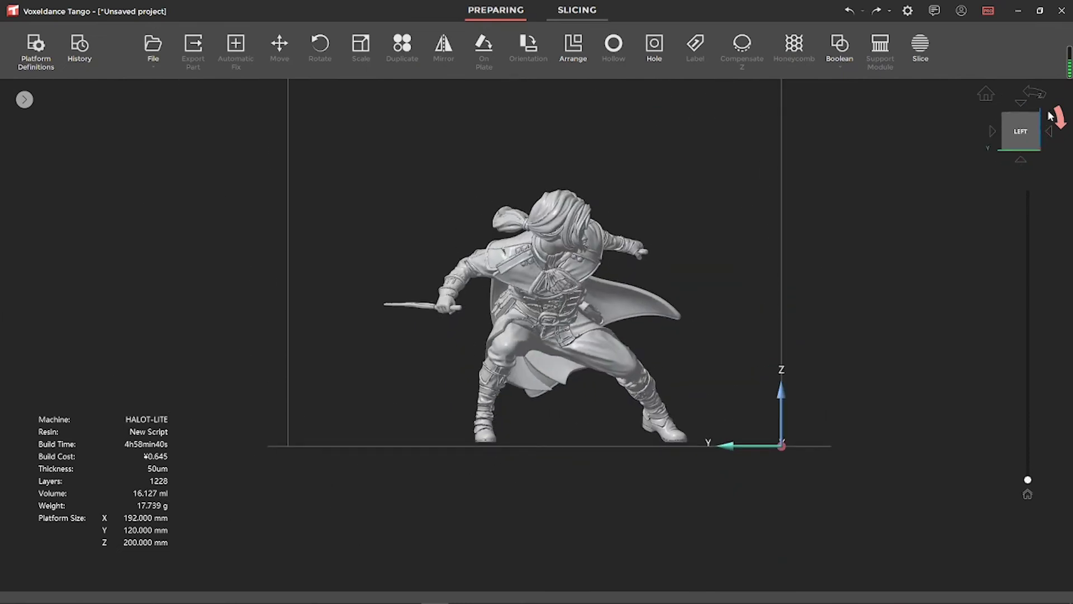
Step: Return to the home view and show the Shortcut Editor's Views bindings, like View Top 8
click(989, 97)
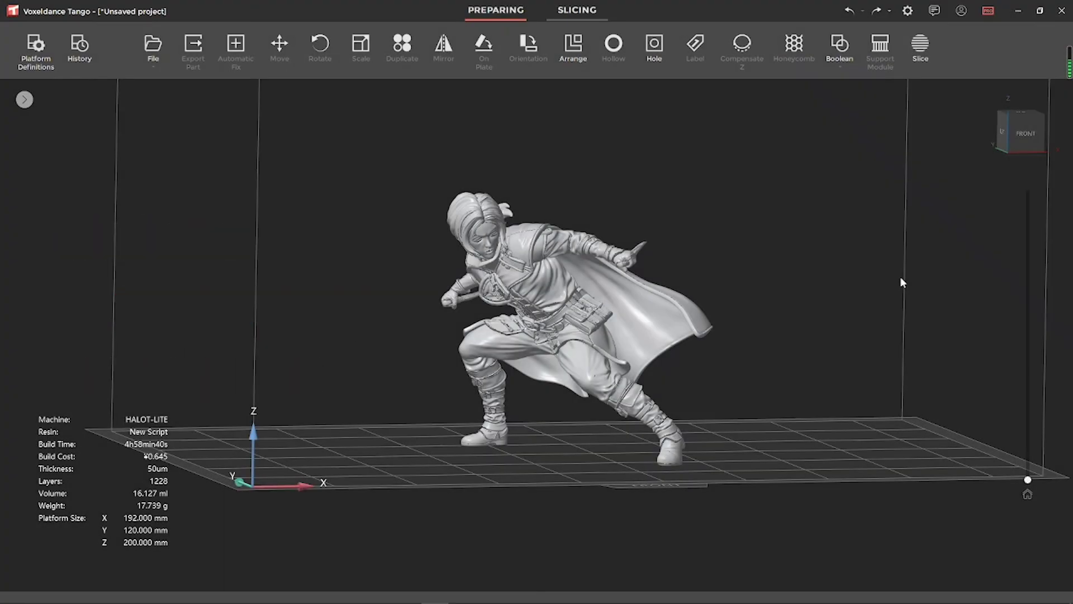
click(910, 14)
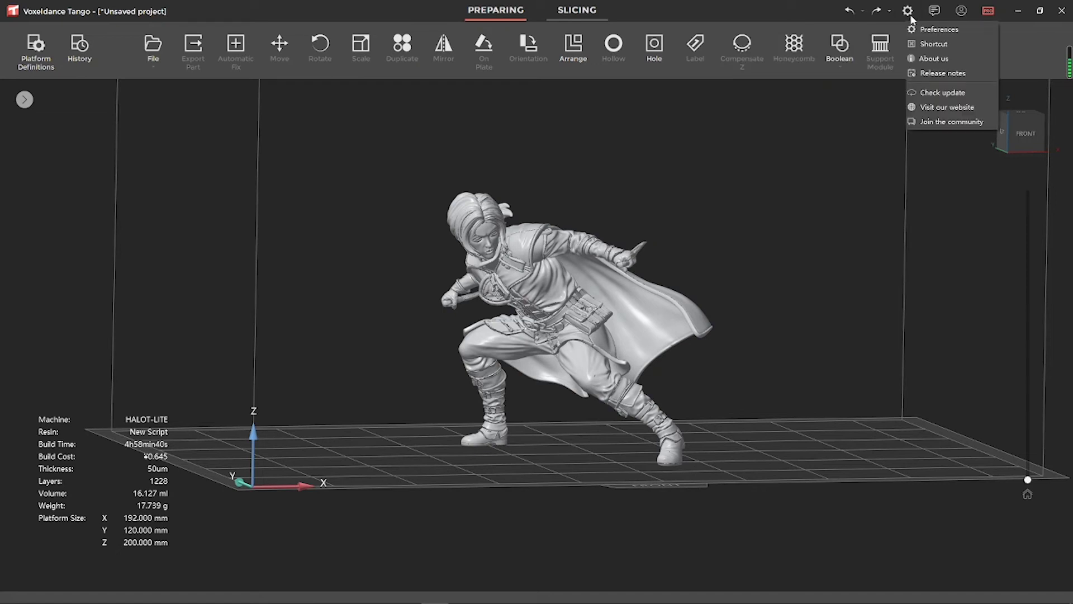
click(931, 44)
click(630, 120)
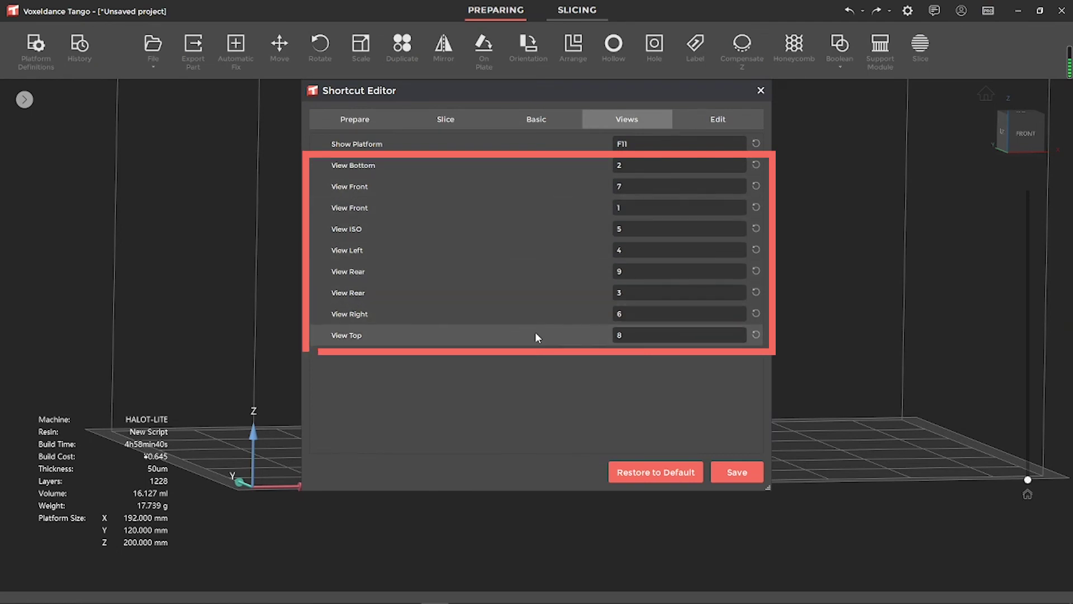
Step: Close the Shortcut Editor and switch to the isometric view with the 5 key
click(761, 91)
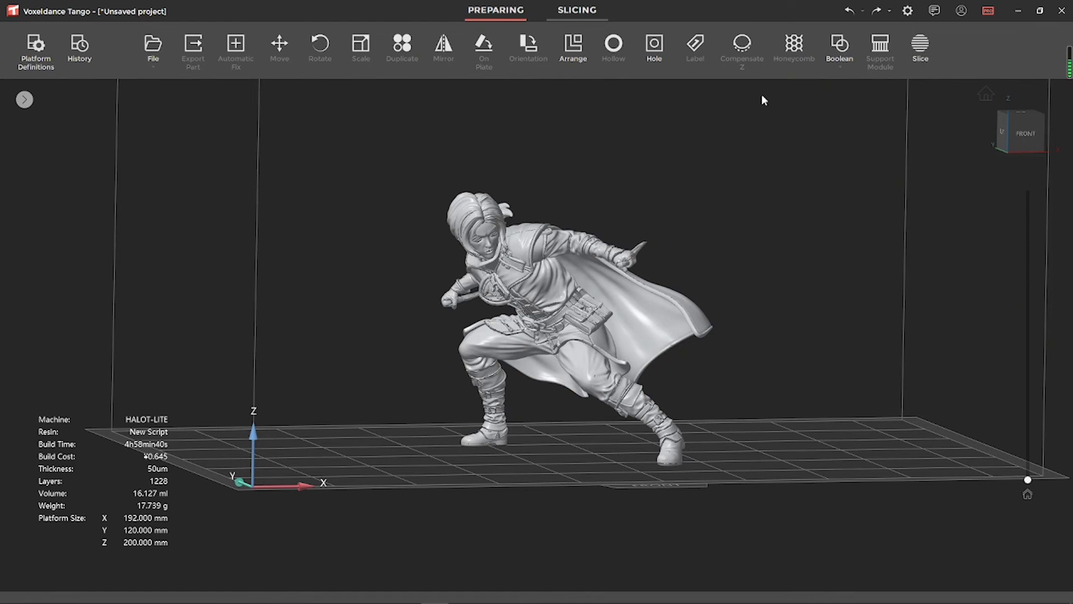
key(5)
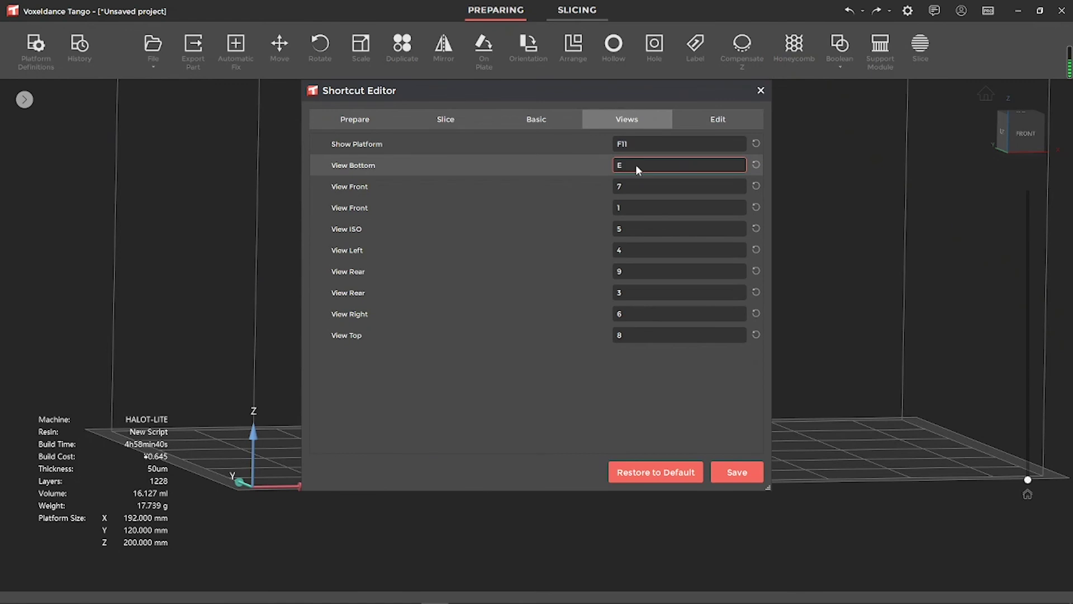
Step: Bind View Bottom to E, then restore all shortcuts to their defaults
key(e)
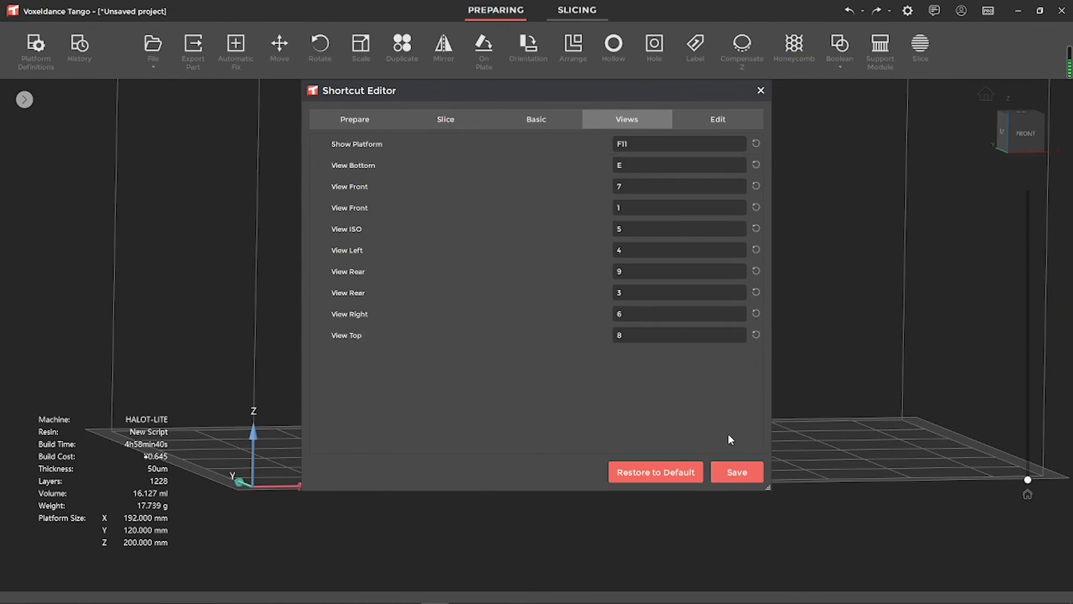
click(654, 471)
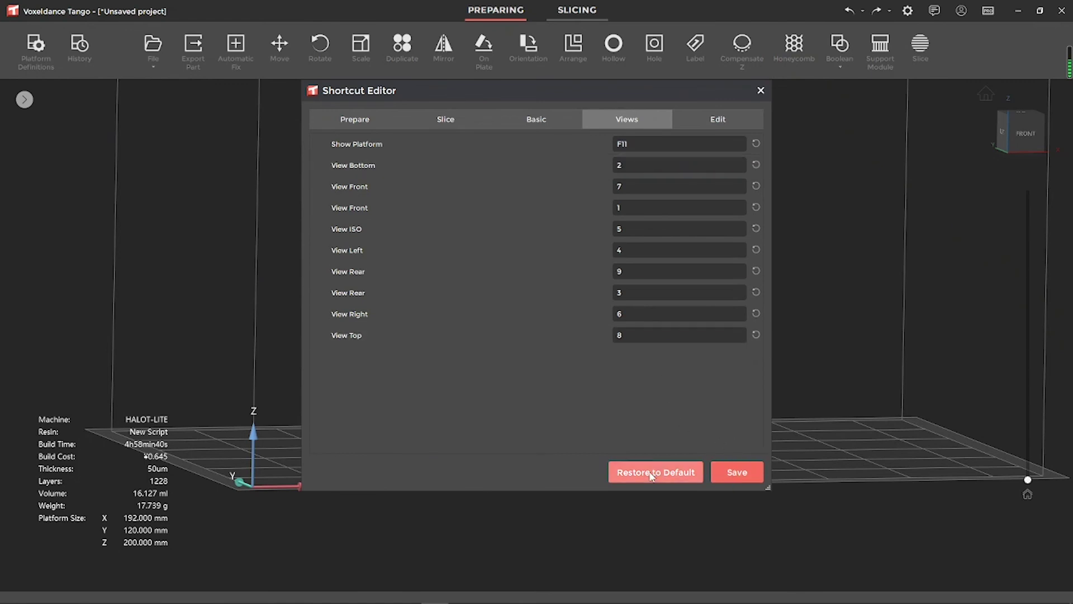